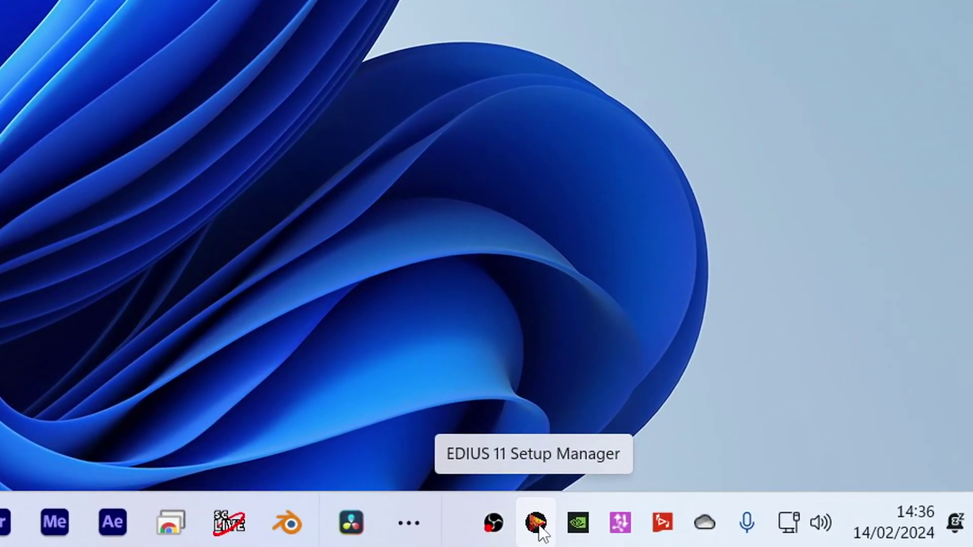
Step: Open EDIUS Tools from the EDIUS 11 Setup Manager, look through the EDIUS and external tools including WinDV, and close it
right_click(542, 531)
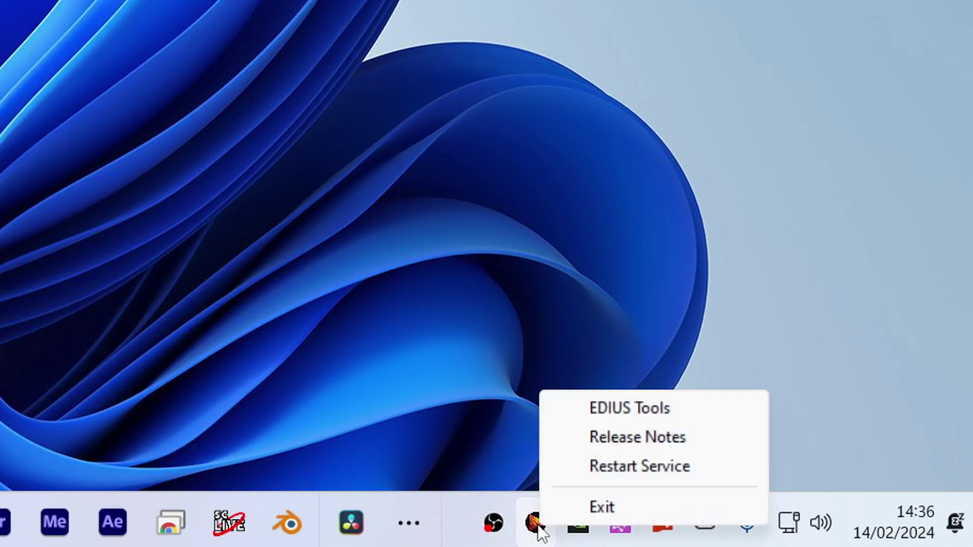
click(626, 408)
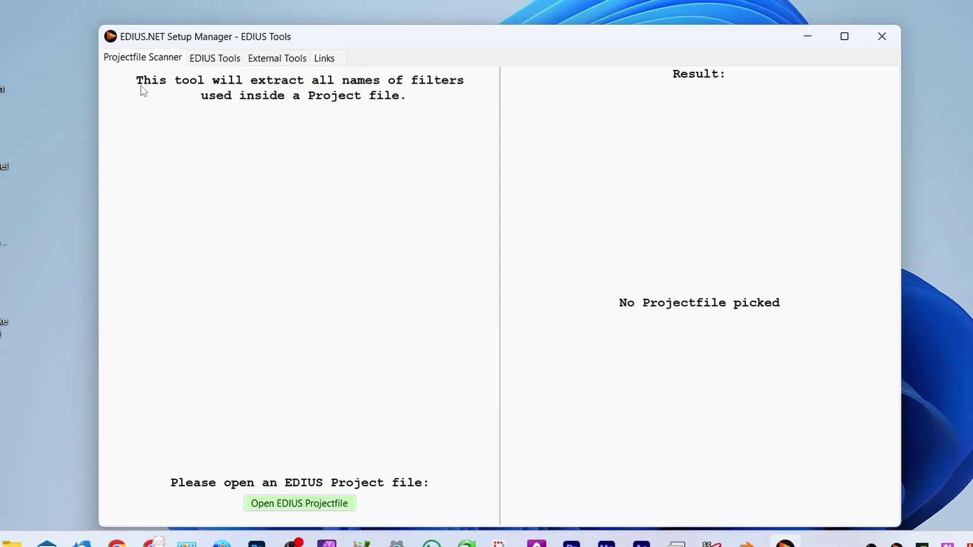
mouse_move(344, 25)
mouse_down()
mouse_move(348, 7)
mouse_move(337, 48)
mouse_move(334, 18)
mouse_up()
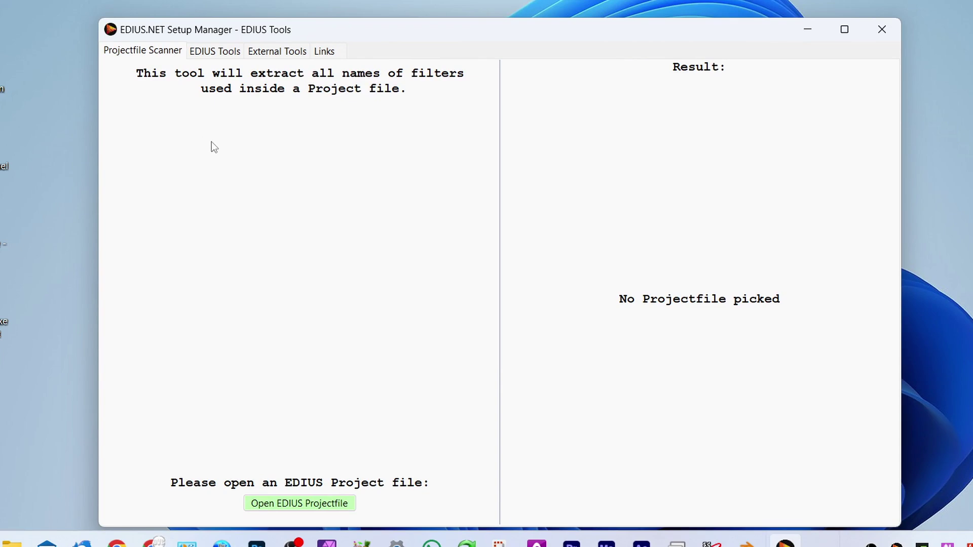
click(219, 52)
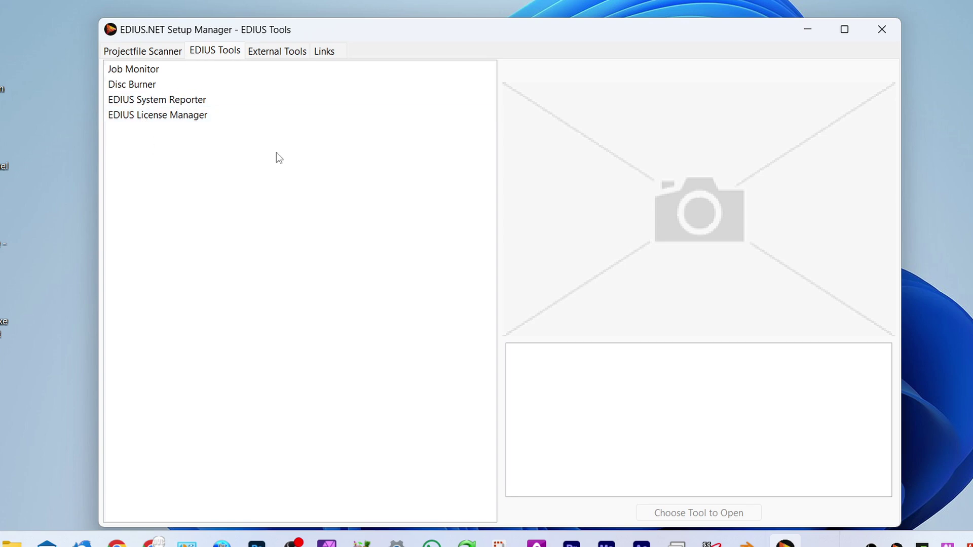
click(280, 51)
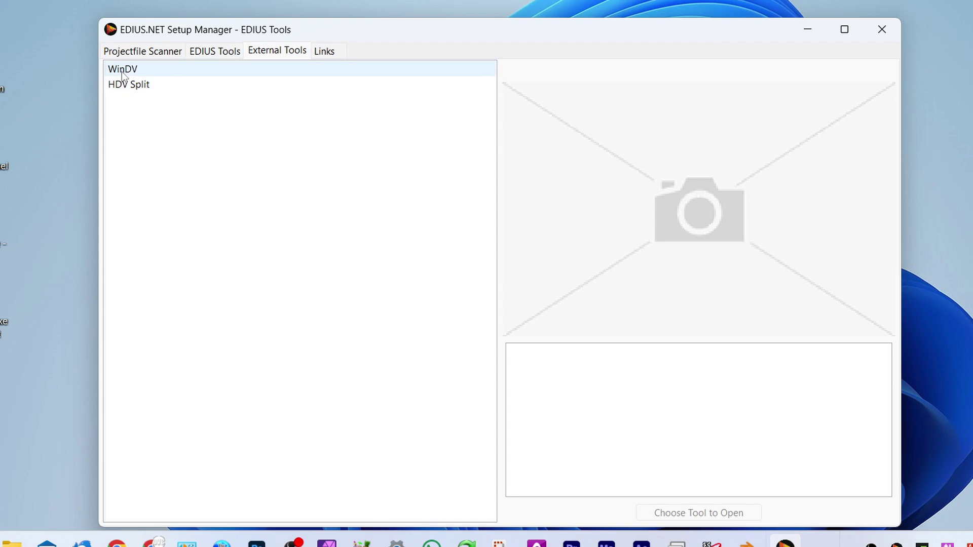
click(254, 53)
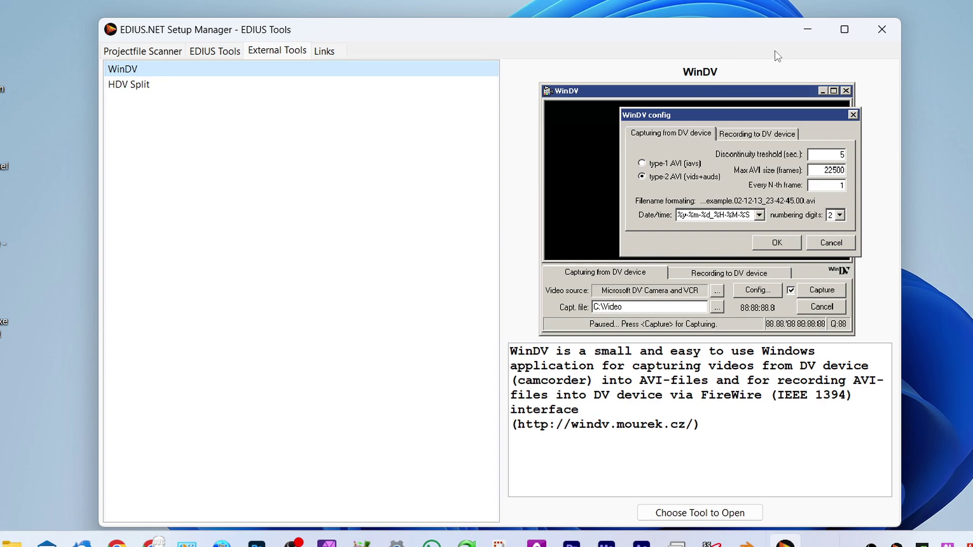
click(880, 32)
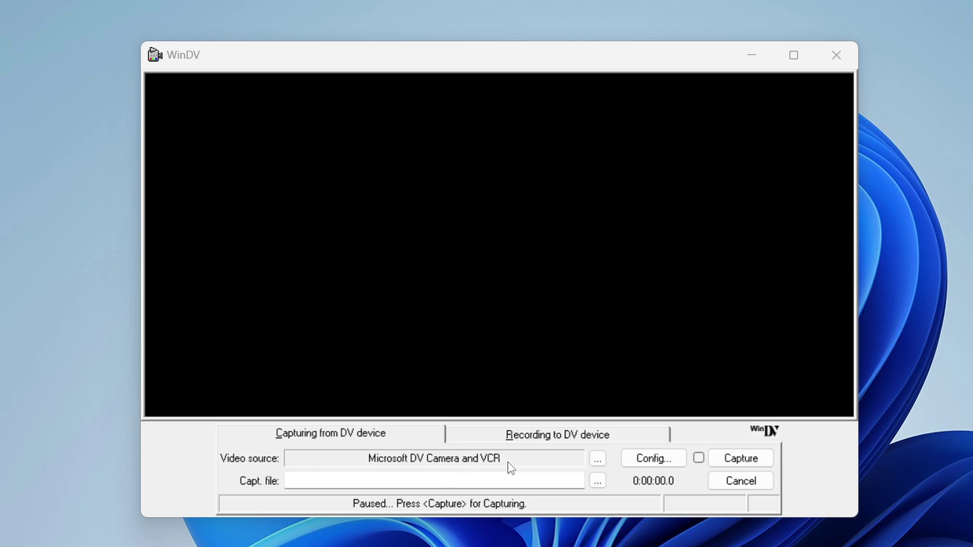
Step: Switch to WinDV, review its configuration for capturing from a DV device, and accept the settings
click(663, 463)
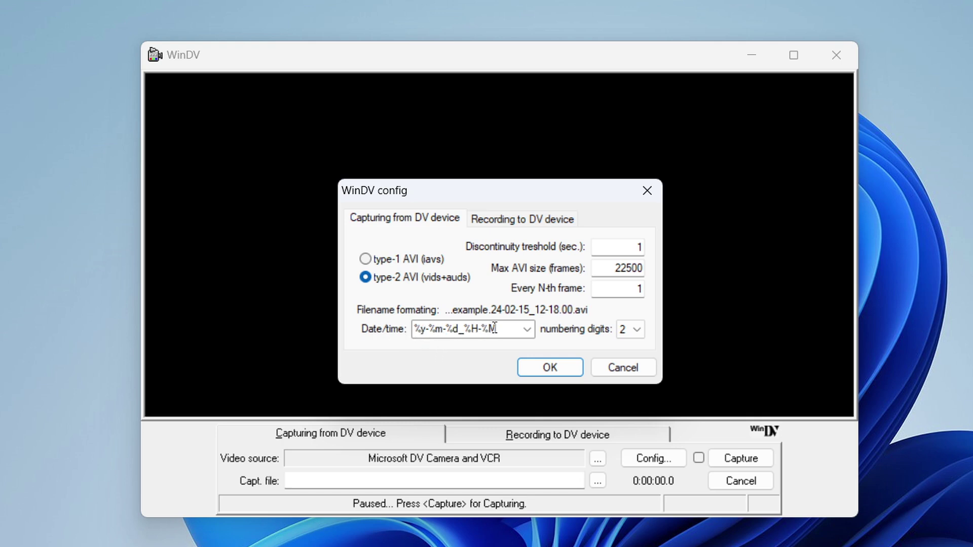
drag(448, 202, 433, 180)
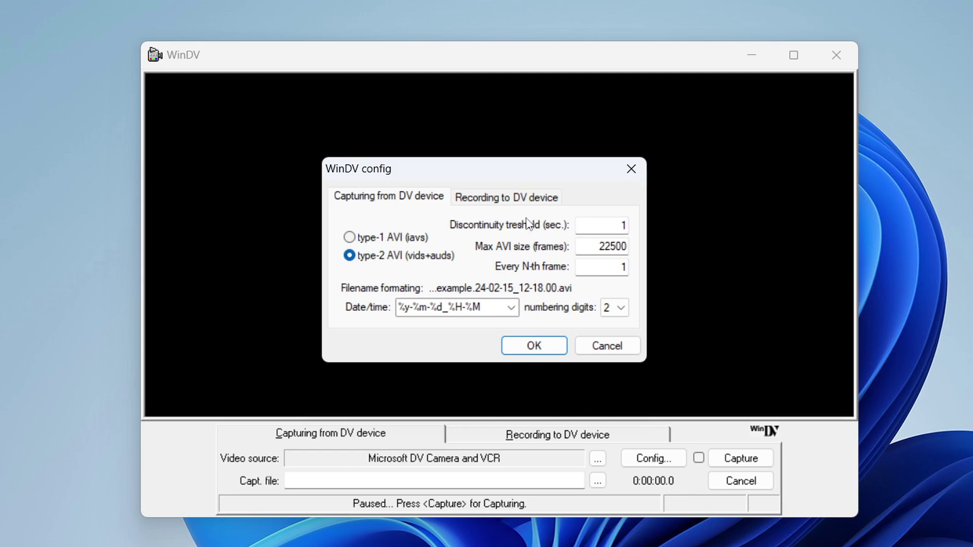
click(533, 349)
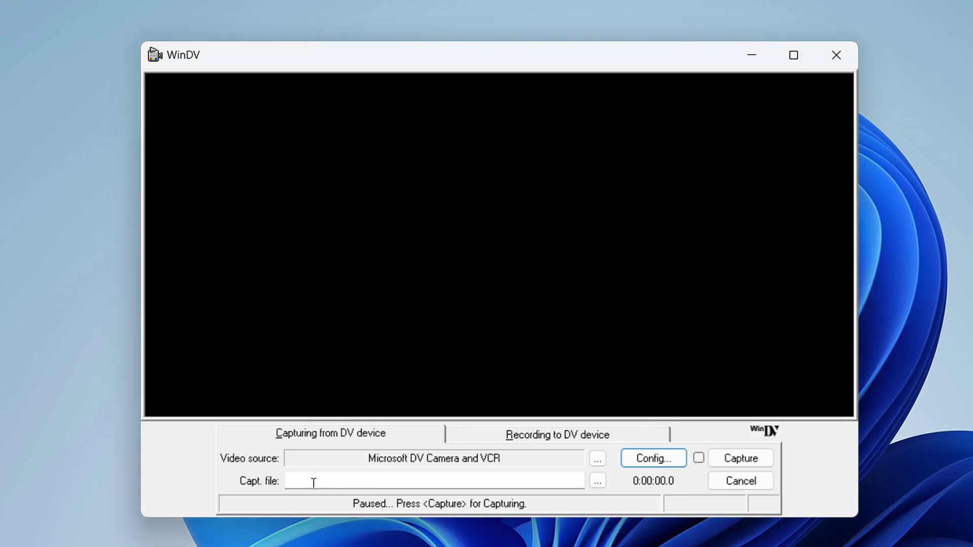
Step: Start choosing the capture file and set its save location to the Devious D (D:) drive
click(598, 481)
click(597, 481)
click(459, 200)
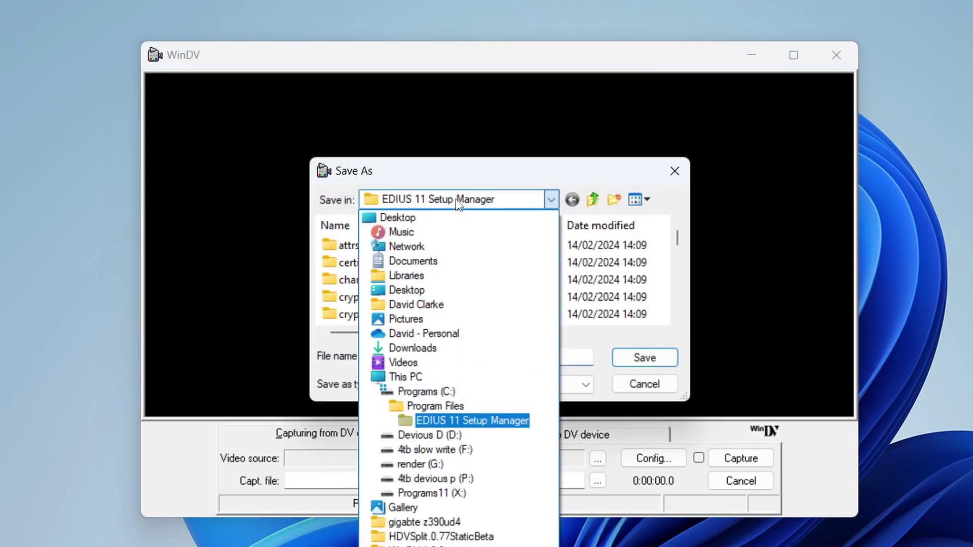
click(456, 435)
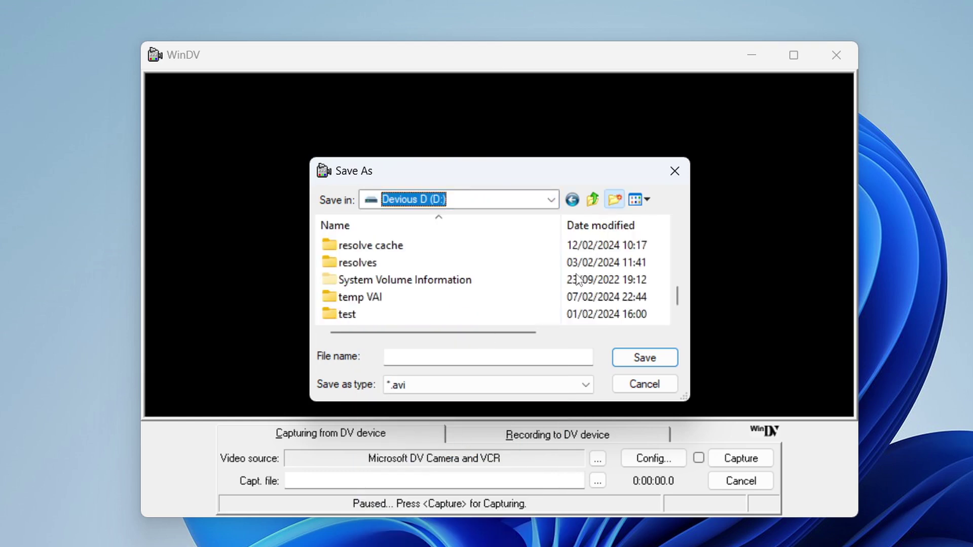
Step: Create a new folder named "capture" on the D: drive
click(613, 200)
text(cature)
key(Left)
key(Left)
key(Left)
key(Left)
key(Left)
text(p)
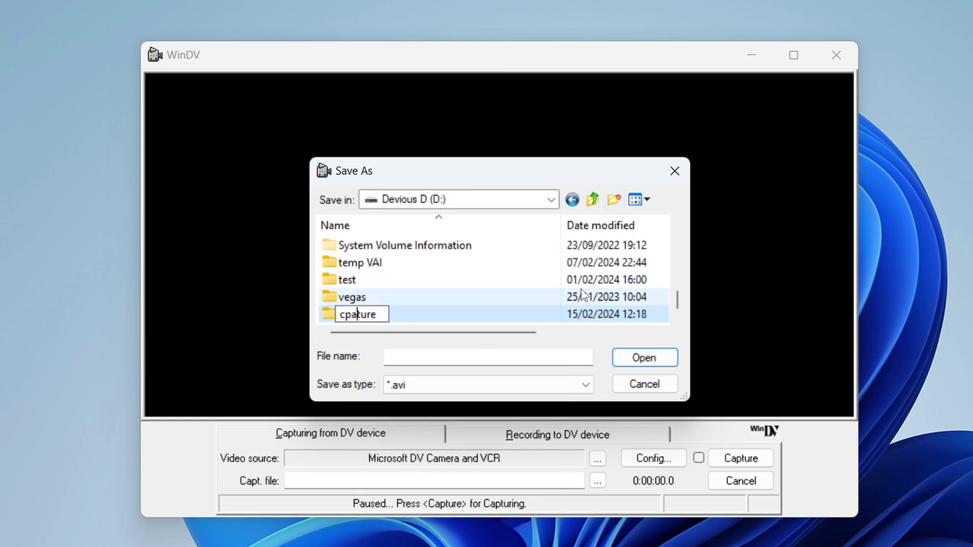
key(Delete)
key(Left)
text(a)
key(Return)
Step: Open the capture folder and set the capture file name to dvc
key(Return)
text(dvc)
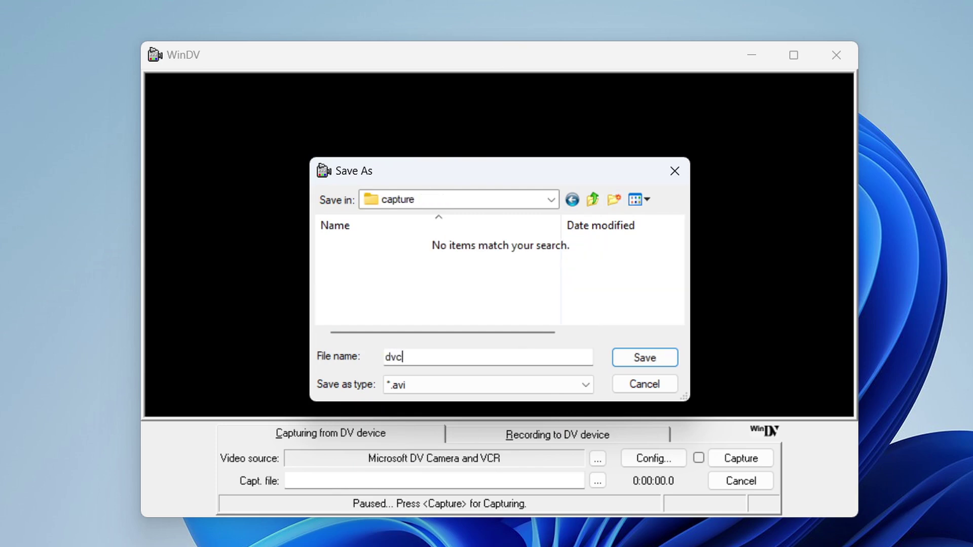
key(Return)
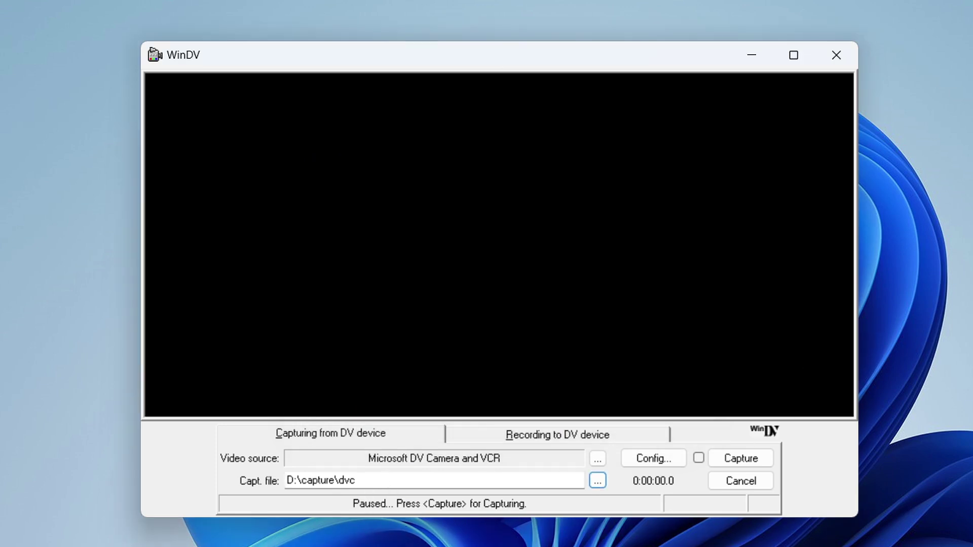
Step: Try a DV capture without the option beside Capture enabled, and pause it
click(738, 464)
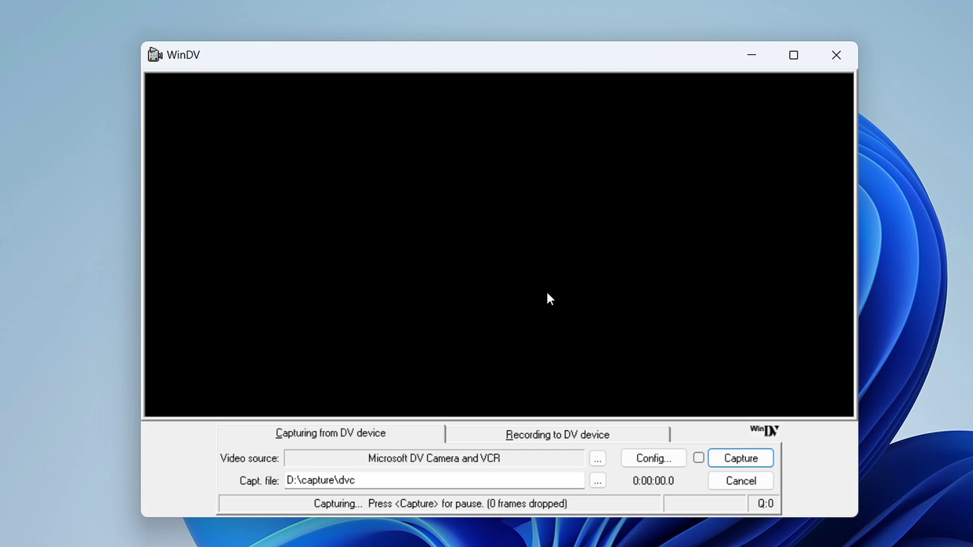
click(746, 458)
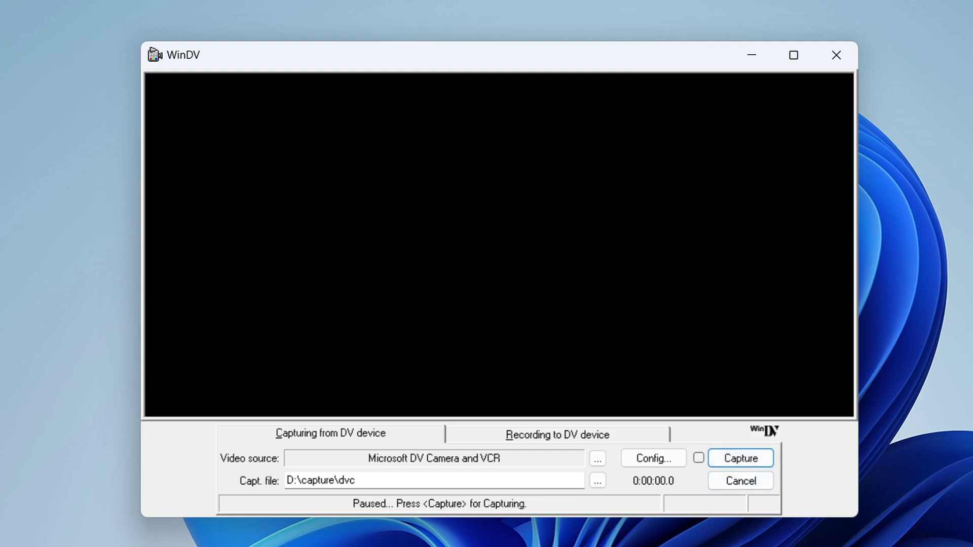
Step: Enable the option beside Capture, capture footage from the Microsoft DV Camera and VCR, and stop the capture
click(699, 458)
click(746, 459)
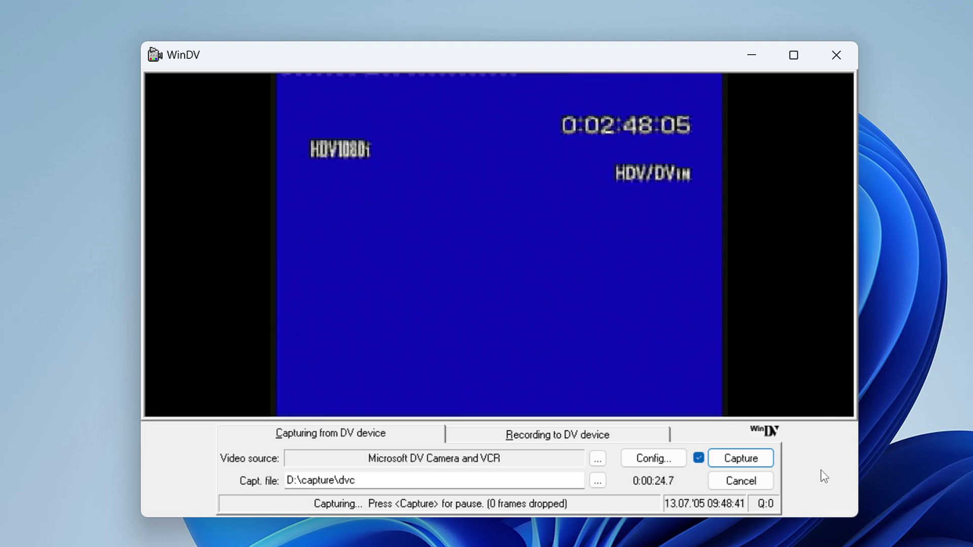
click(766, 461)
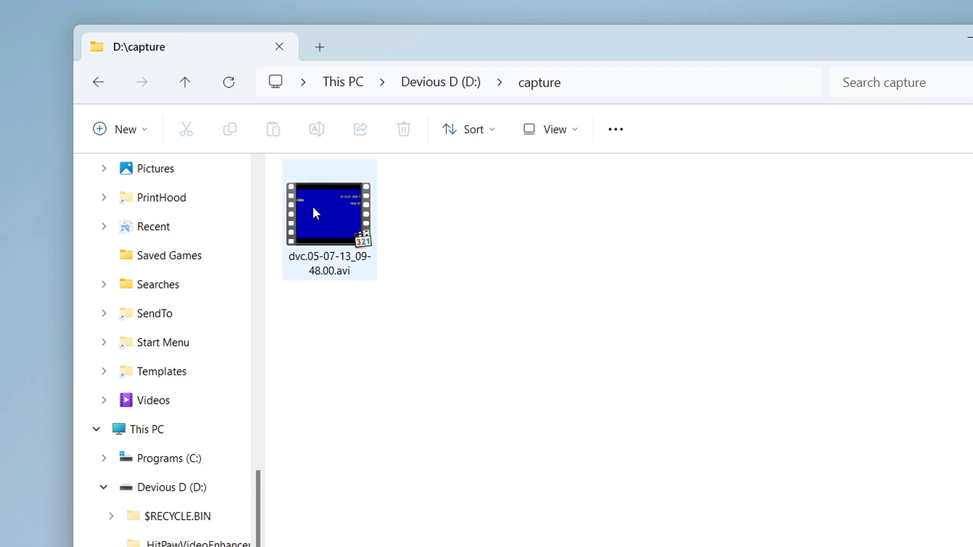
Step: Play the captured clip dvc.05-07-13_09-48.00.avi from the D:\capture folder, and close the media player
double_click(314, 213)
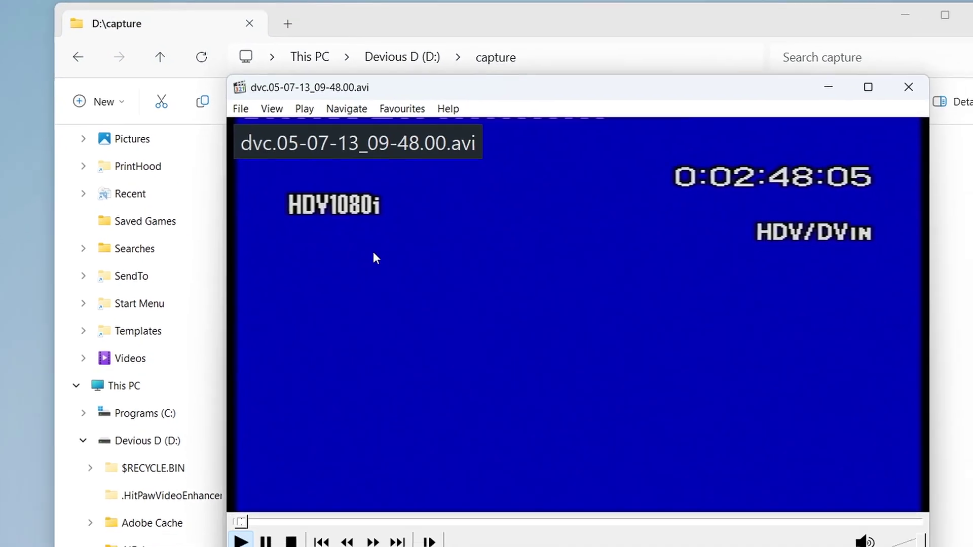
key(space)
key(space)
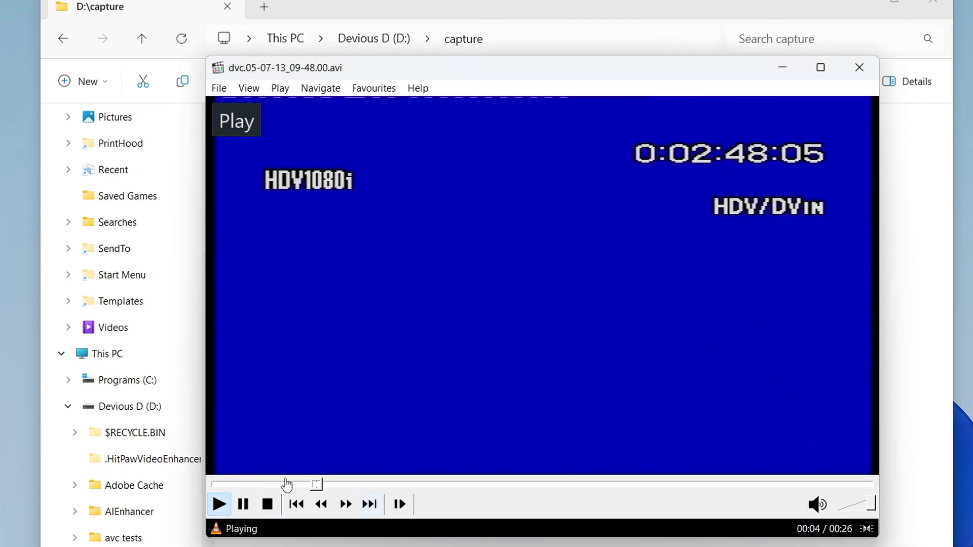
click(859, 68)
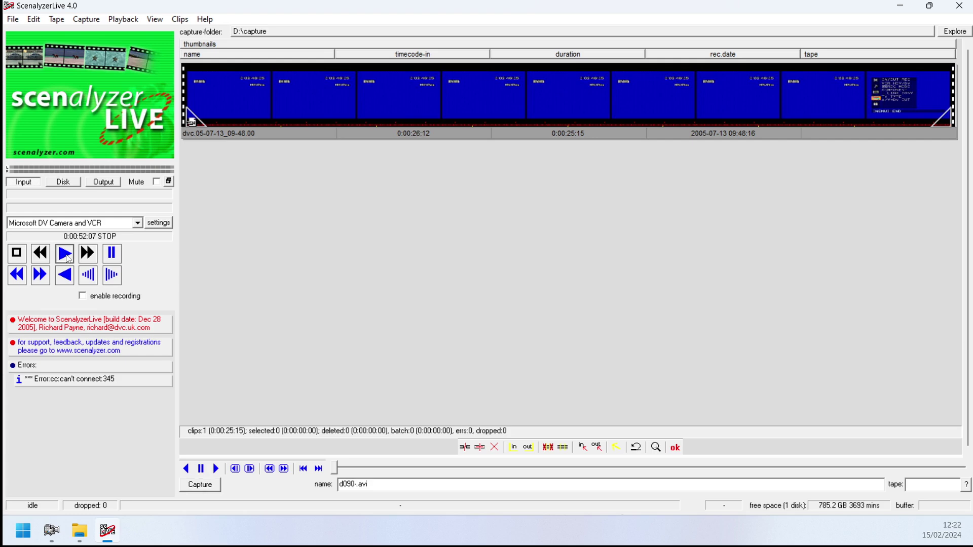
Step: Play the tape using ScenalyzerLive's device controls, and clear the desktop of ScenalyzerLive, the capture folder window and WinDV
click(65, 254)
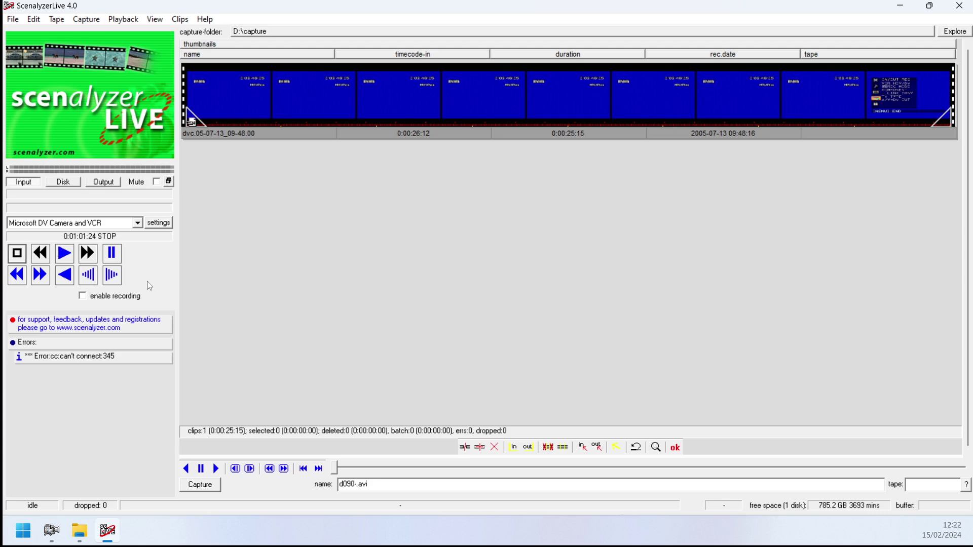
click(969, 5)
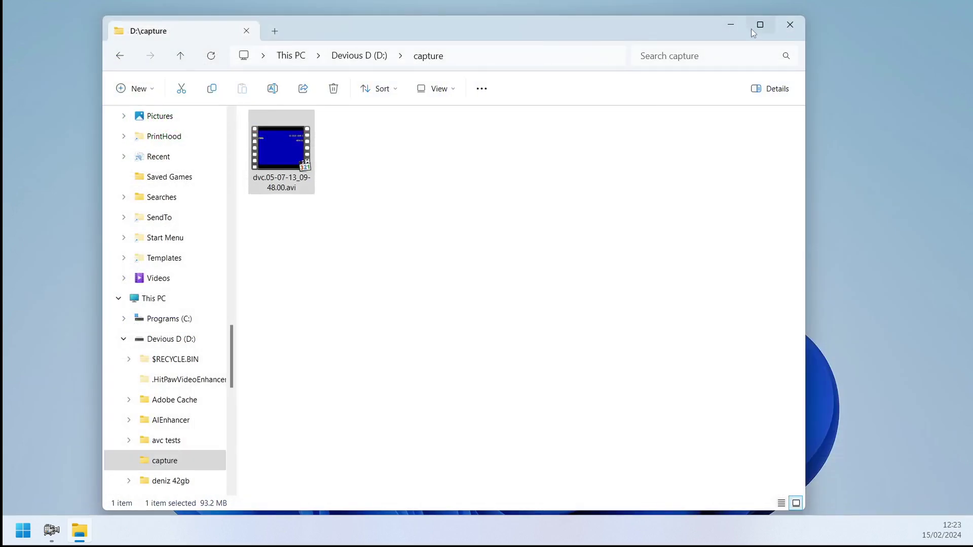
click(736, 26)
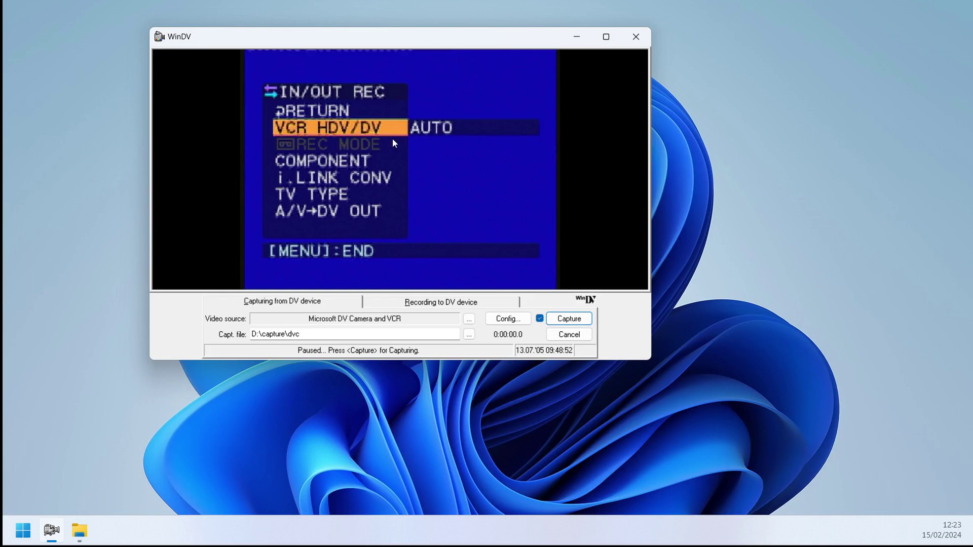
click(642, 36)
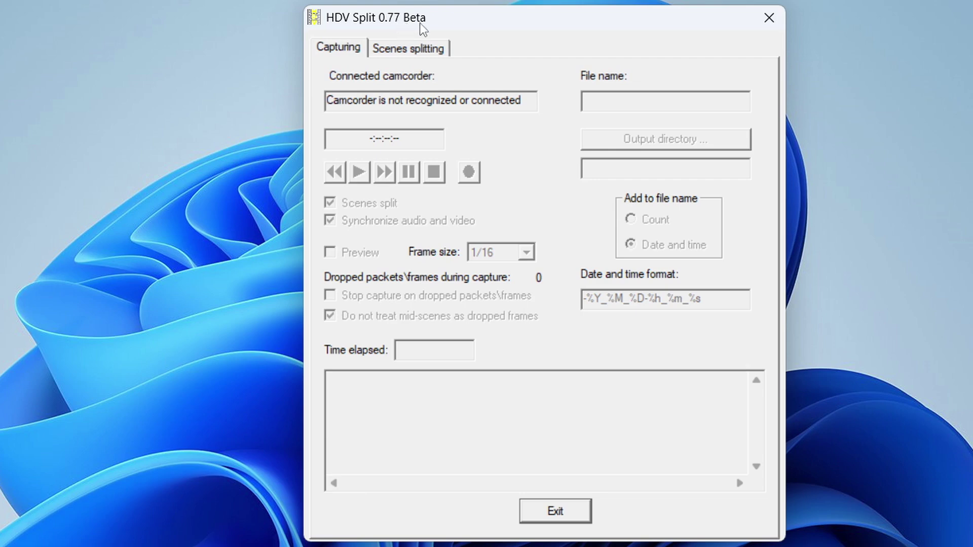
mouse_move(421, 25)
mouse_down()
mouse_move(515, 4)
mouse_move(426, 11)
mouse_up()
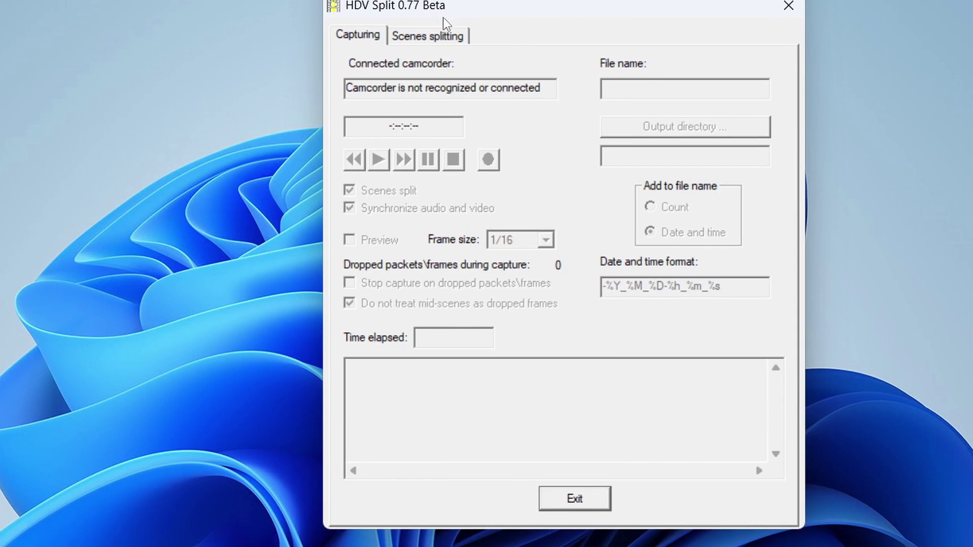
mouse_move(481, 23)
mouse_down()
mouse_move(491, 31)
mouse_move(475, 22)
mouse_up()
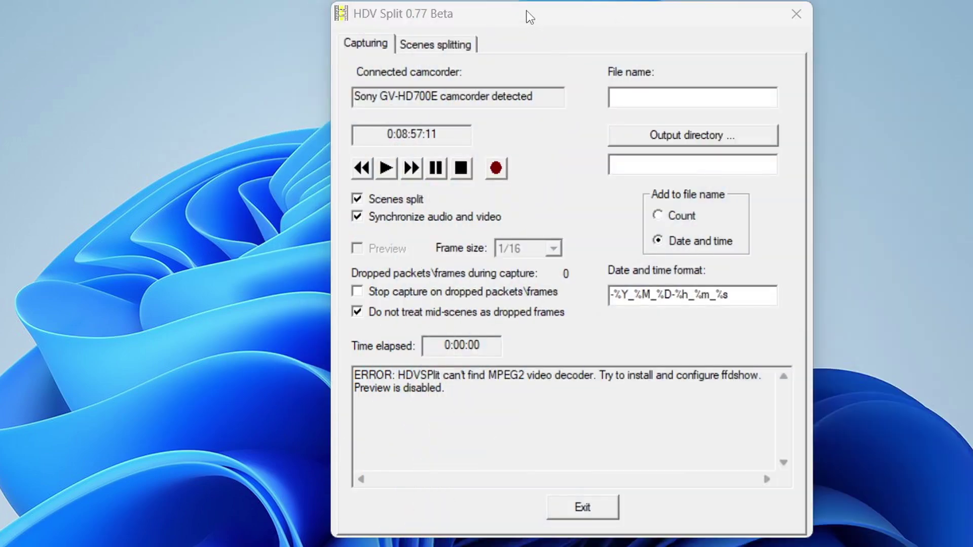
drag(527, 13, 375, 12)
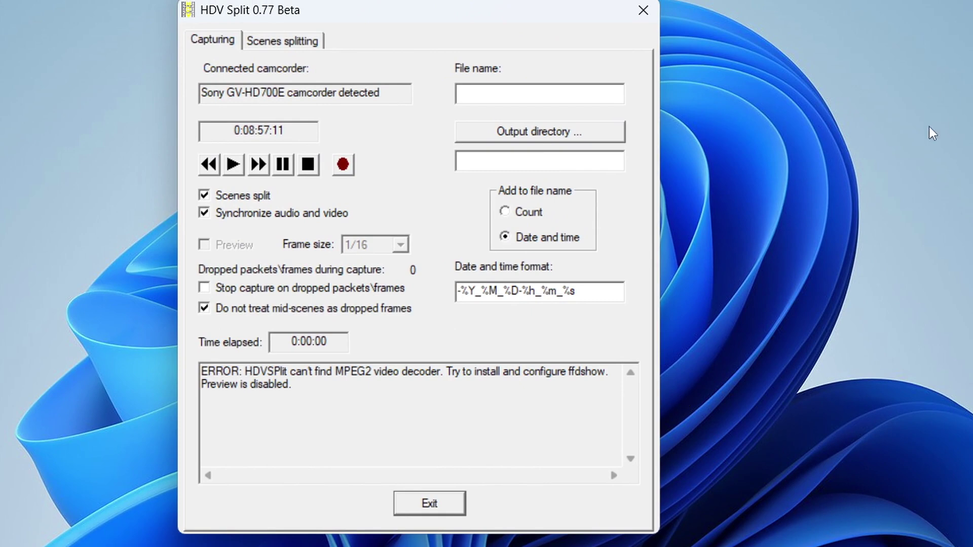
drag(388, 16, 447, 10)
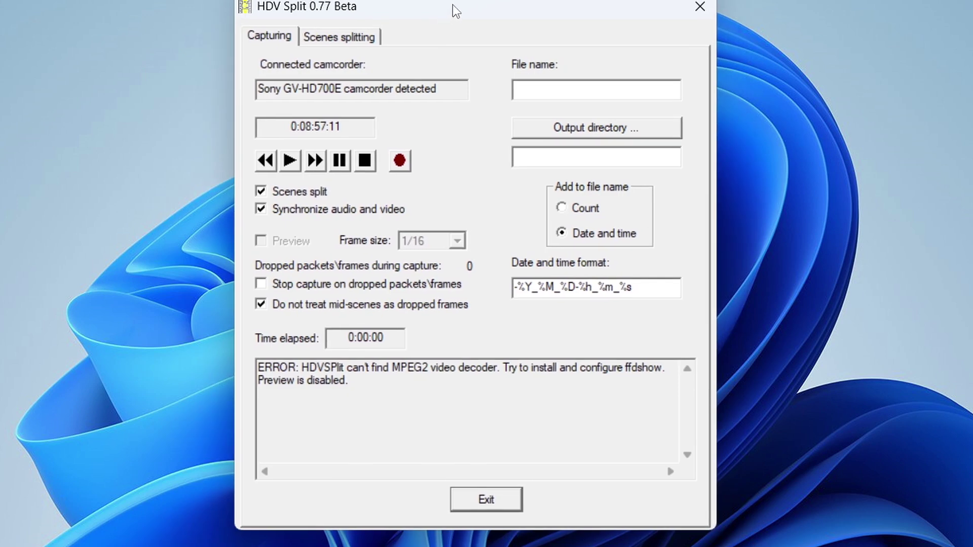
drag(398, 2, 311, 12)
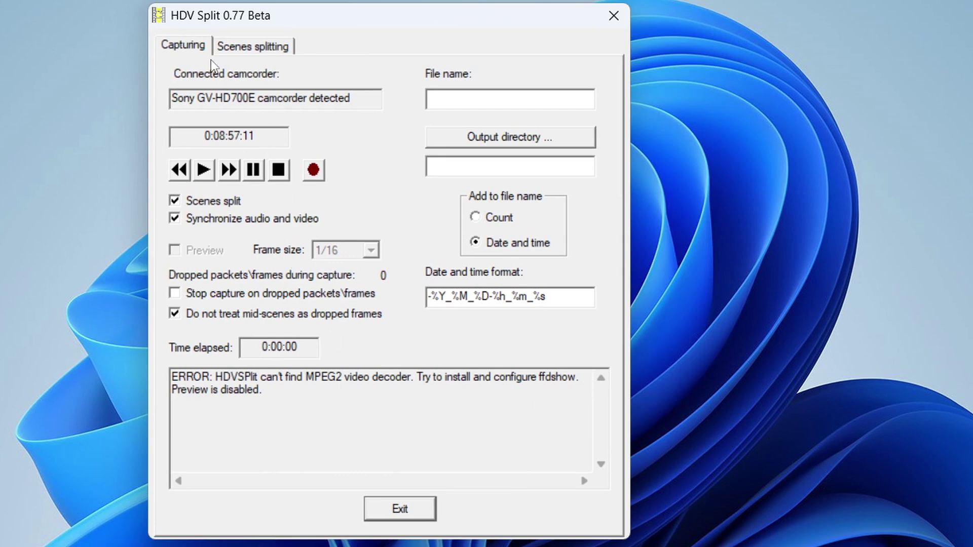
Step: Examine HDV Split's scene-splitting options and return to its capturing options
click(267, 52)
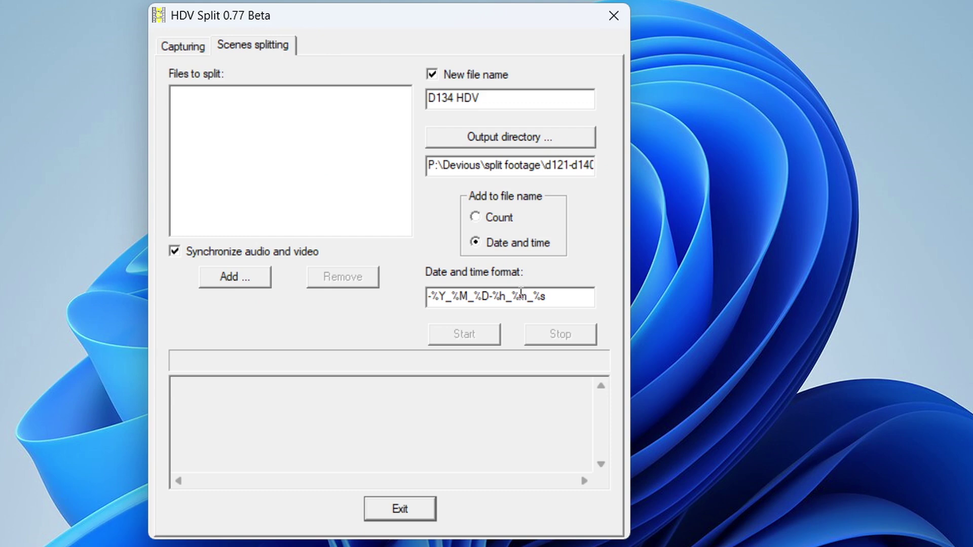
click(182, 54)
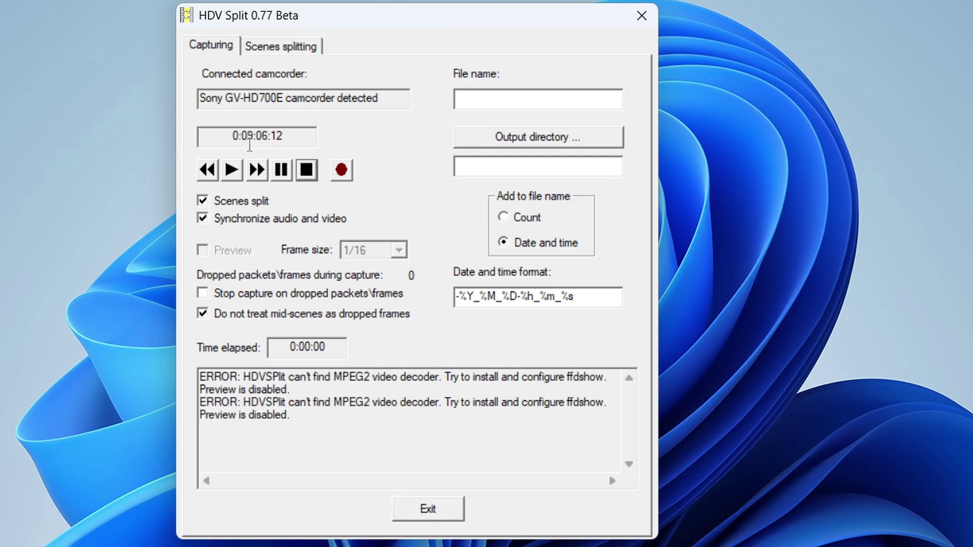
Step: Set HDV Split's capture output directory to D:\capture and the file name to hdv
click(554, 145)
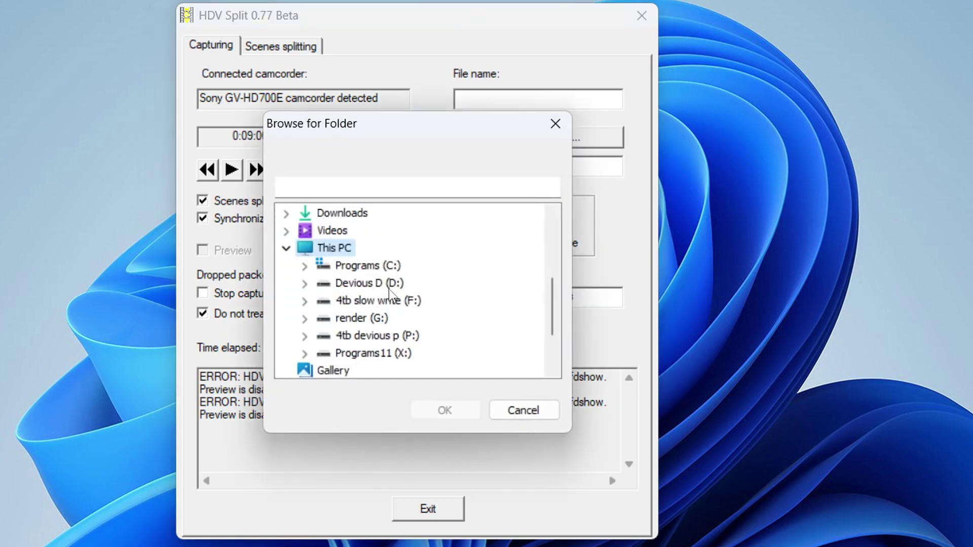
click(390, 282)
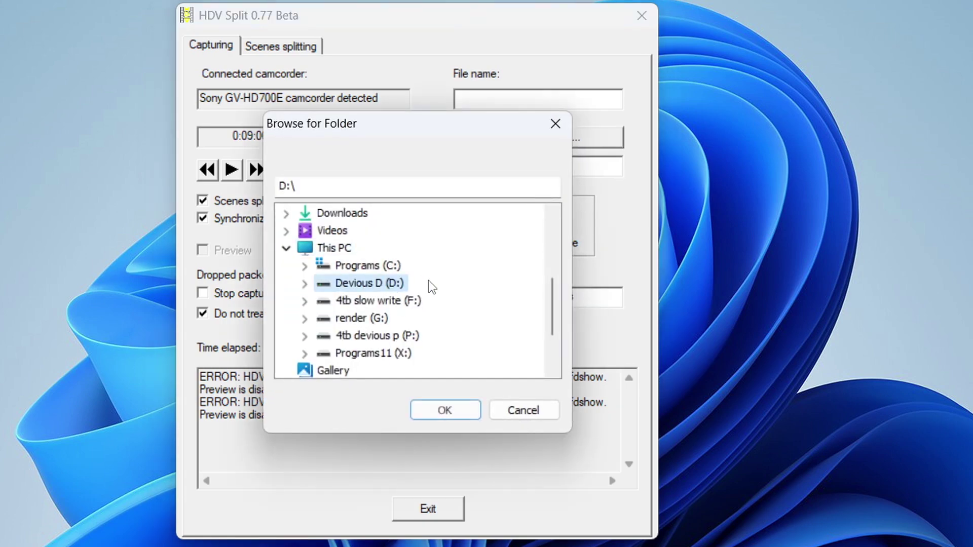
click(305, 284)
click(391, 319)
click(465, 407)
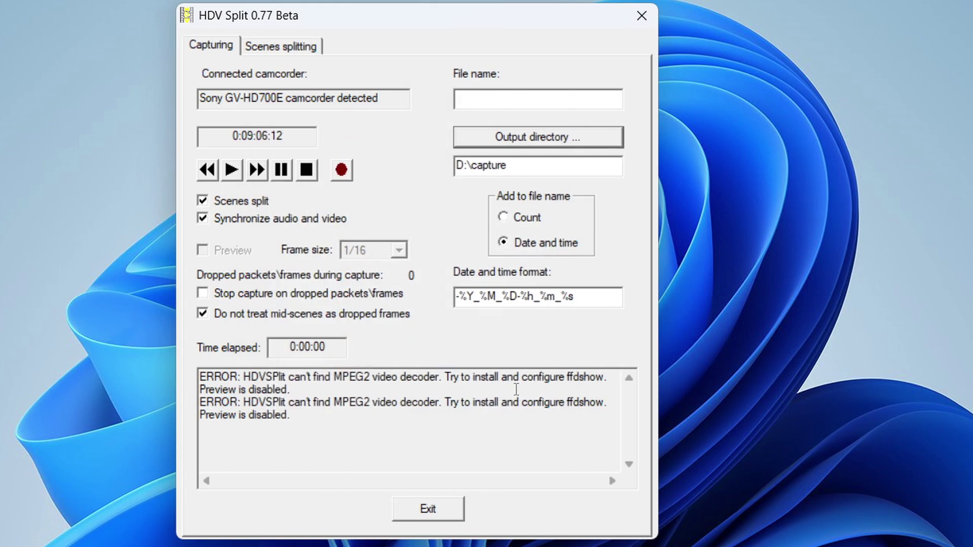
click(477, 103)
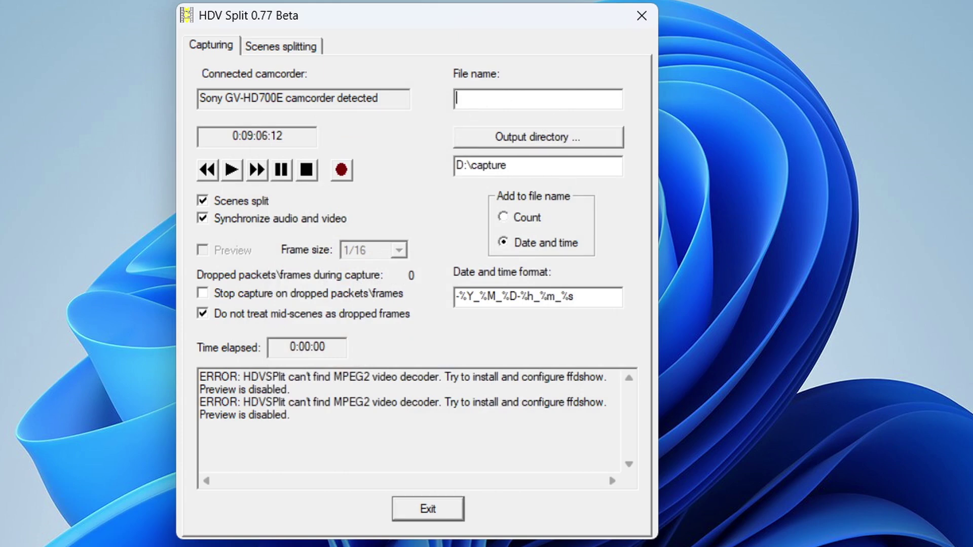
text(hdv)
Step: Play the tape and capture it with scene splitting, stop the capture, and disable Scenes split
click(233, 174)
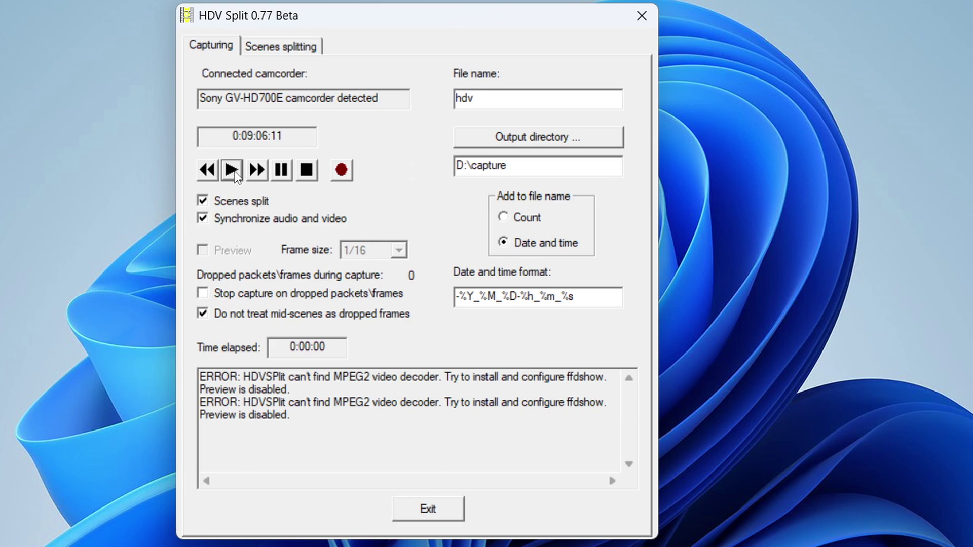
click(342, 171)
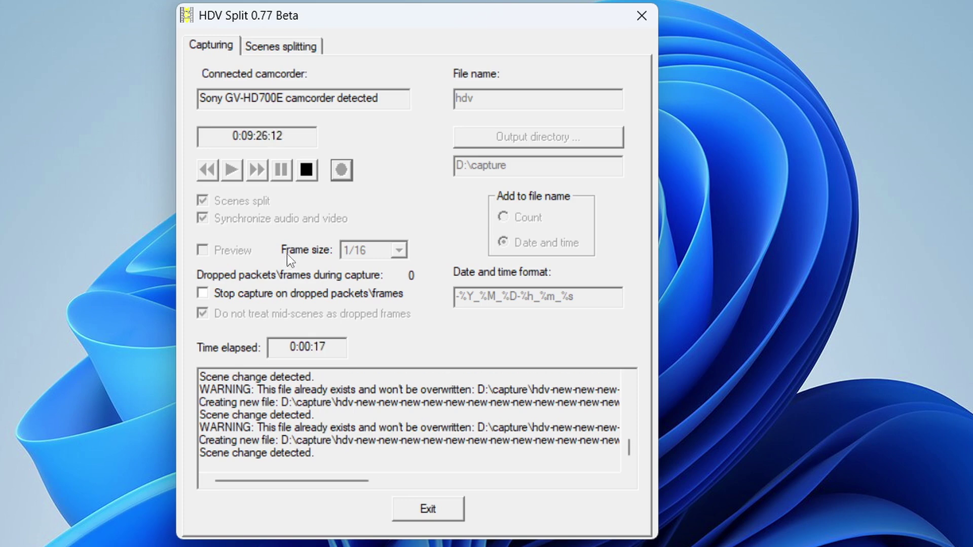
click(304, 173)
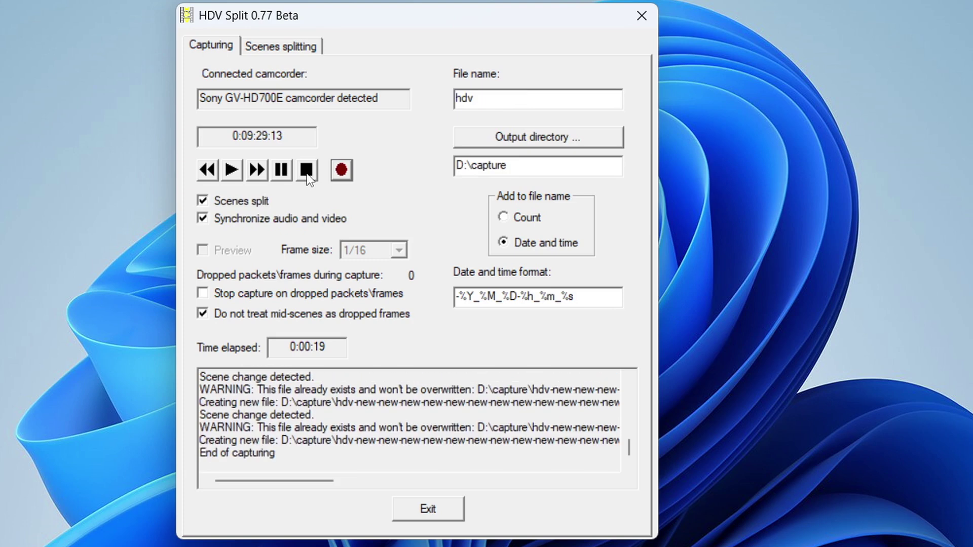
click(203, 201)
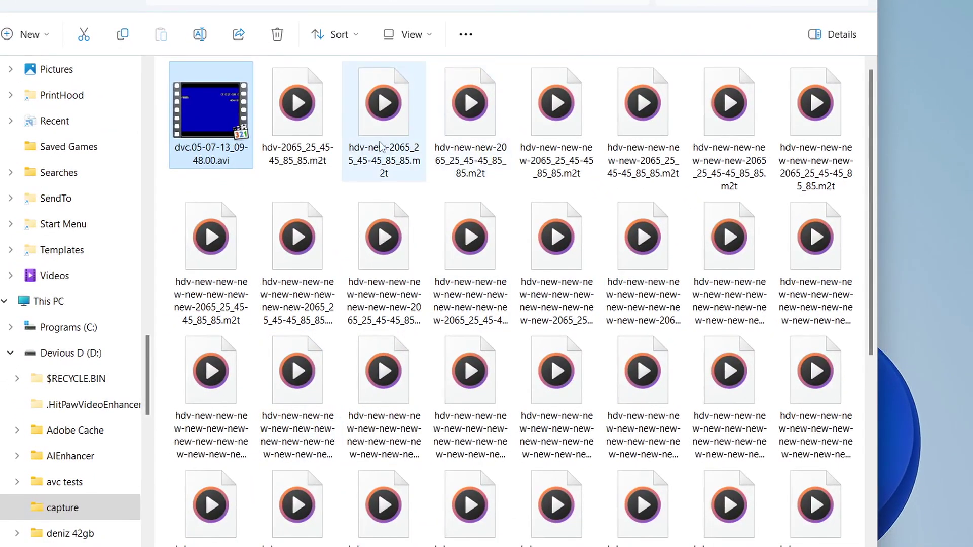
Step: List the D:\capture folder with details and delete all the hdv M2T scene files, keeping the AVI clip
click(413, 37)
click(416, 201)
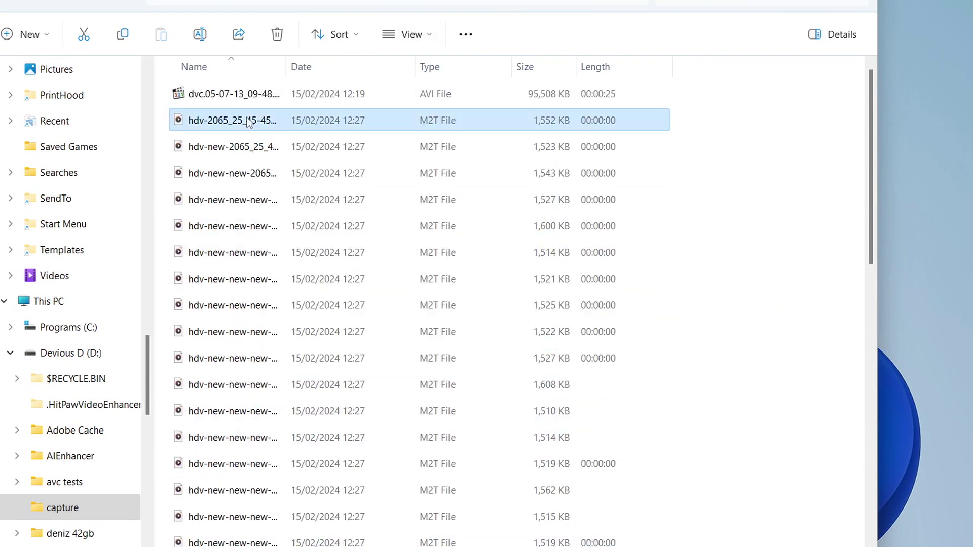
scroll(265, 149, down, 8)
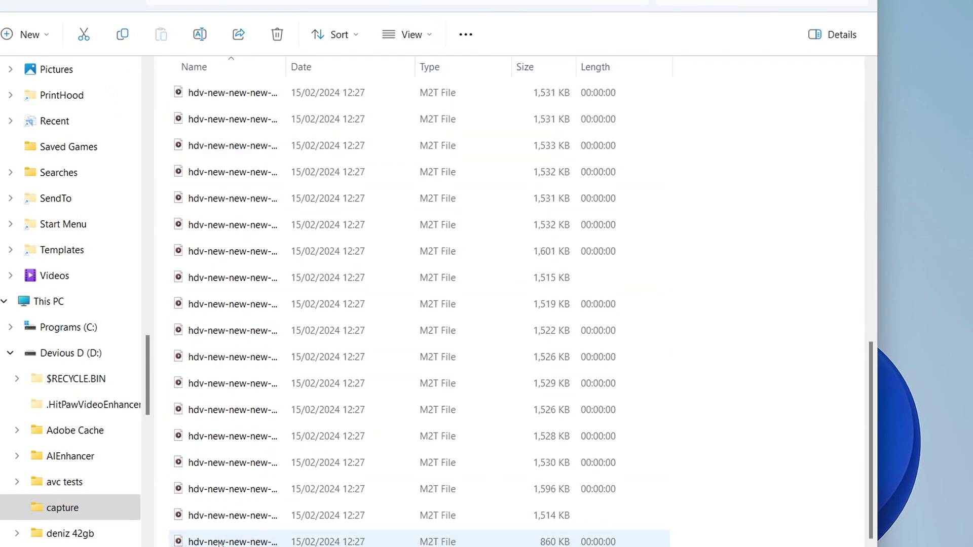
shift+click(267, 541)
key(Delete)
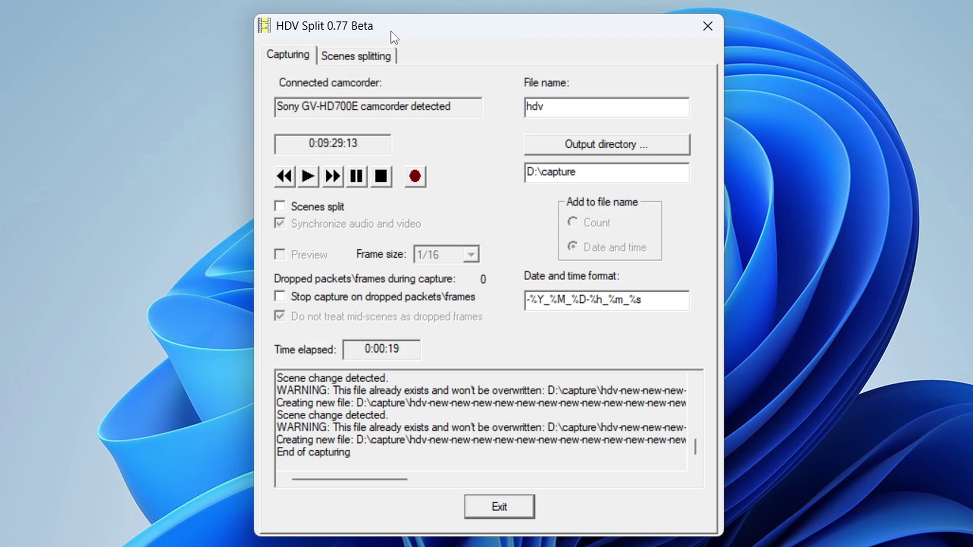
Step: Play the tape and start capturing it without scene splitting in HDV Split
drag(452, 25, 430, 40)
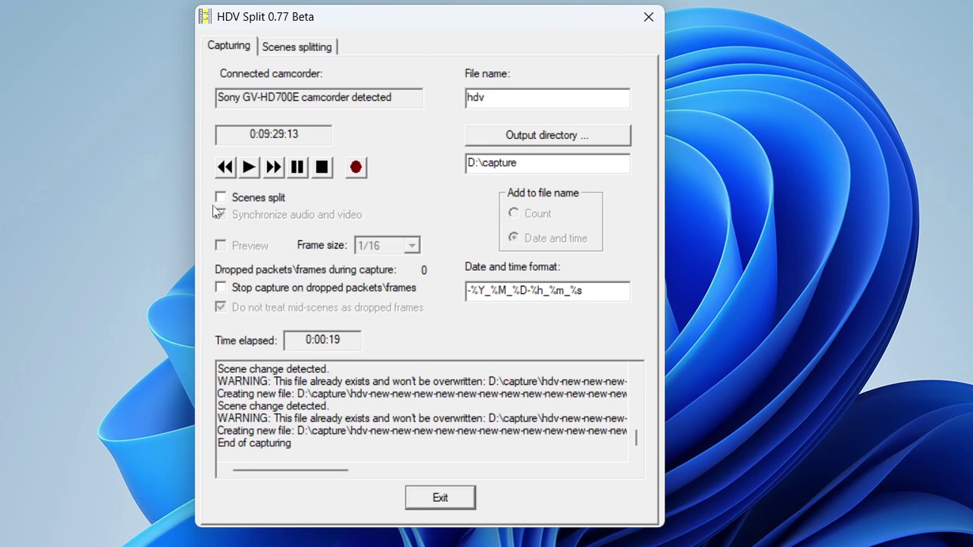
click(250, 168)
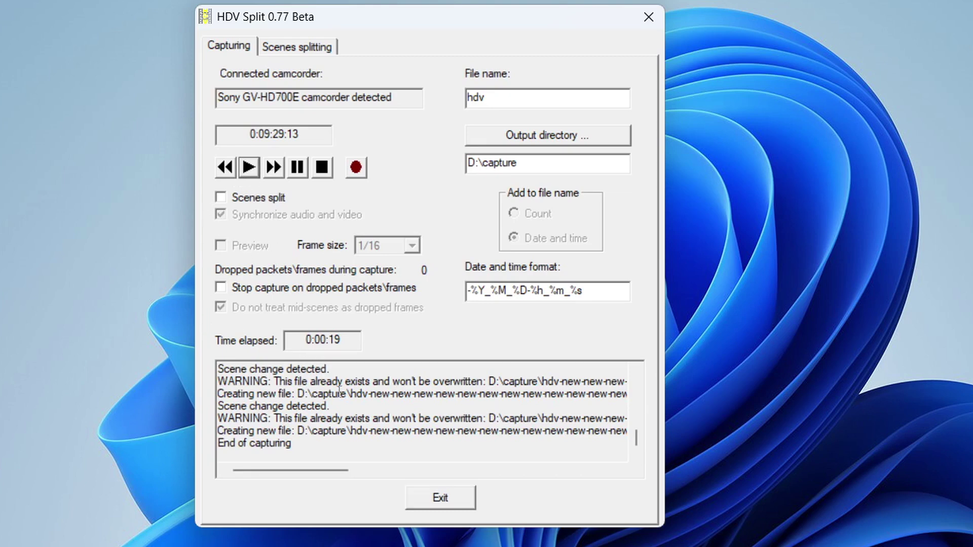
click(356, 168)
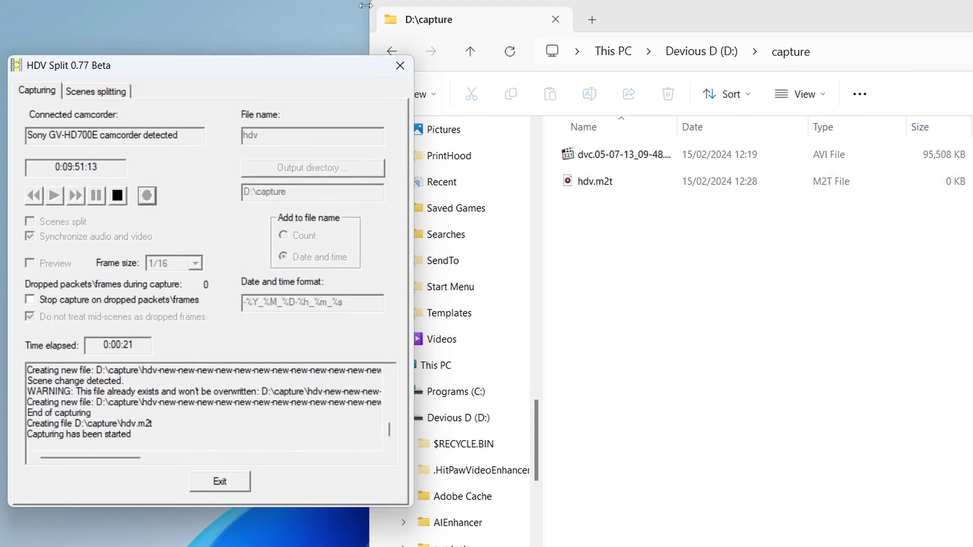
Step: Arrange the D:\capture folder window beside HDV Split, check the size of hdv.m2t, and stop the capture
drag(372, 6, 546, 6)
drag(882, 16, 874, 9)
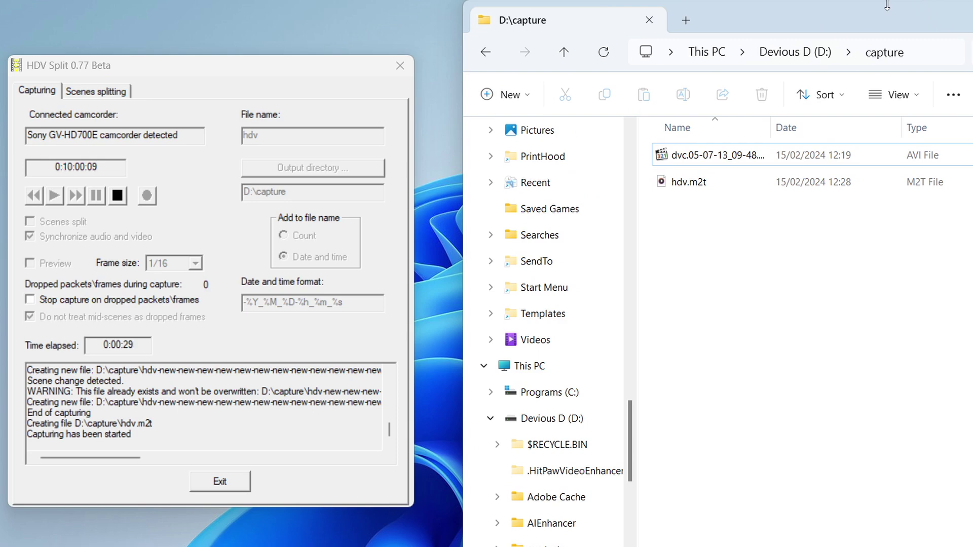
mouse_move(730, 191)
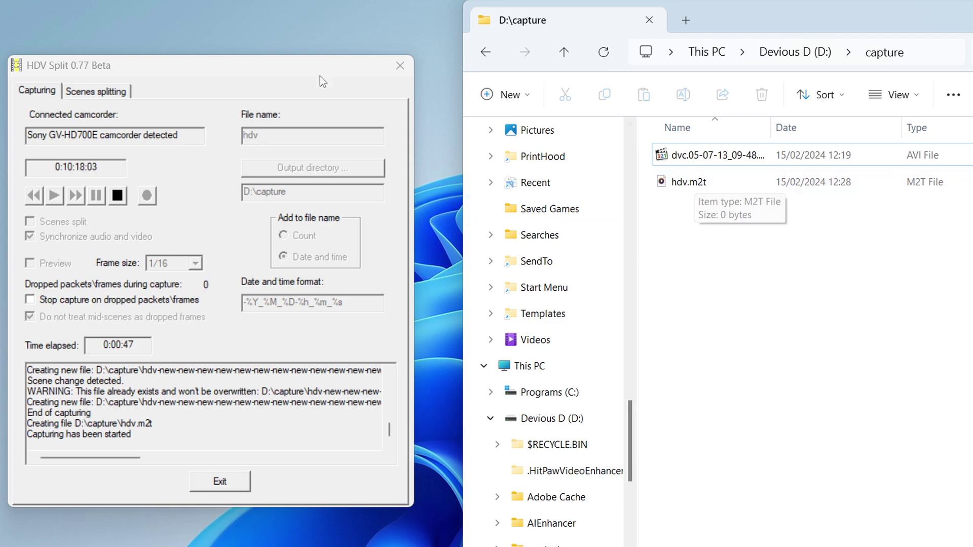
drag(308, 72, 338, 63)
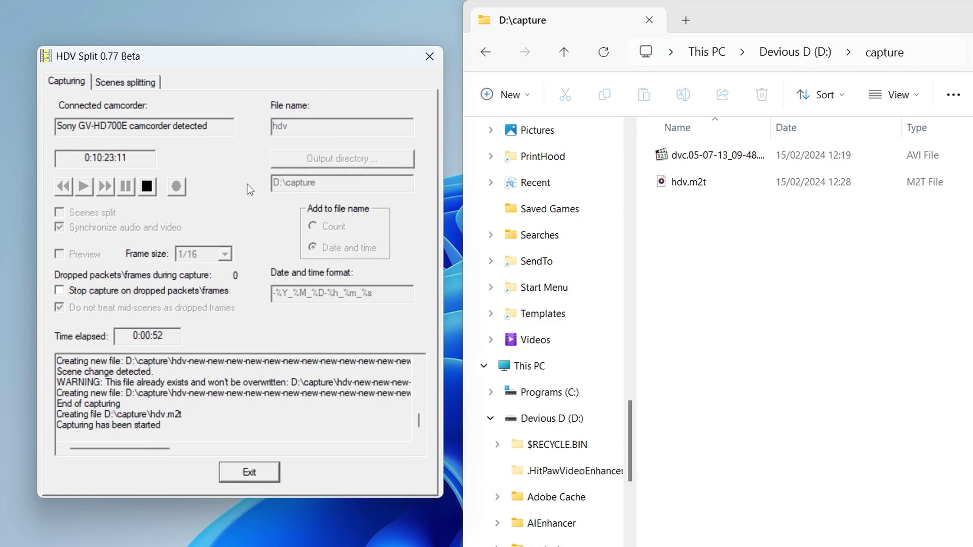
click(150, 187)
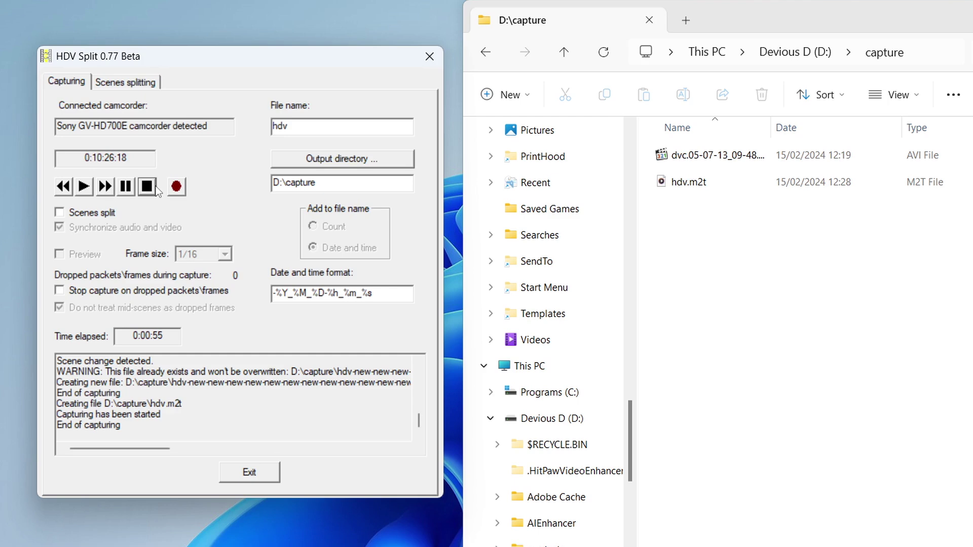
Step: Add D:\capture\hdv.m2t to the files to split in HDV Split's scene-splitting options
click(141, 85)
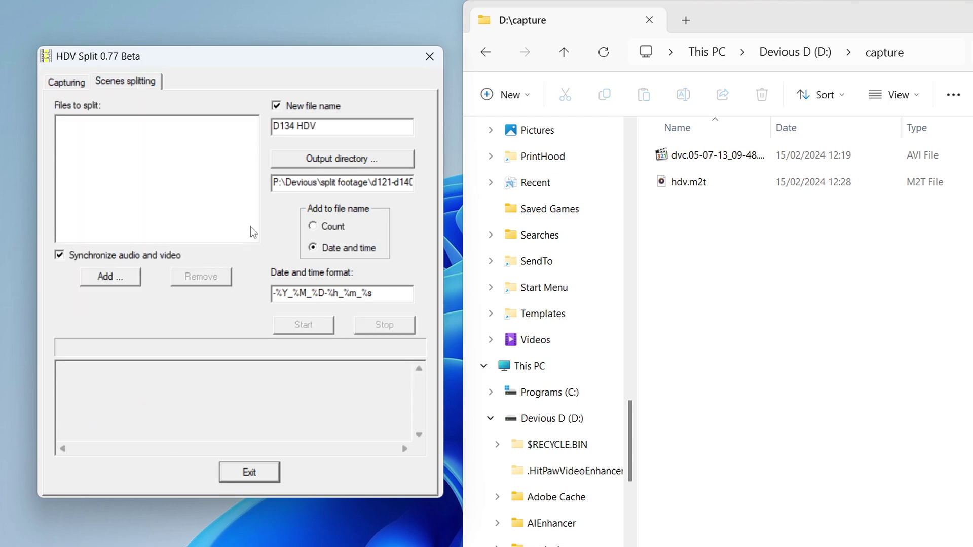
click(689, 181)
click(109, 276)
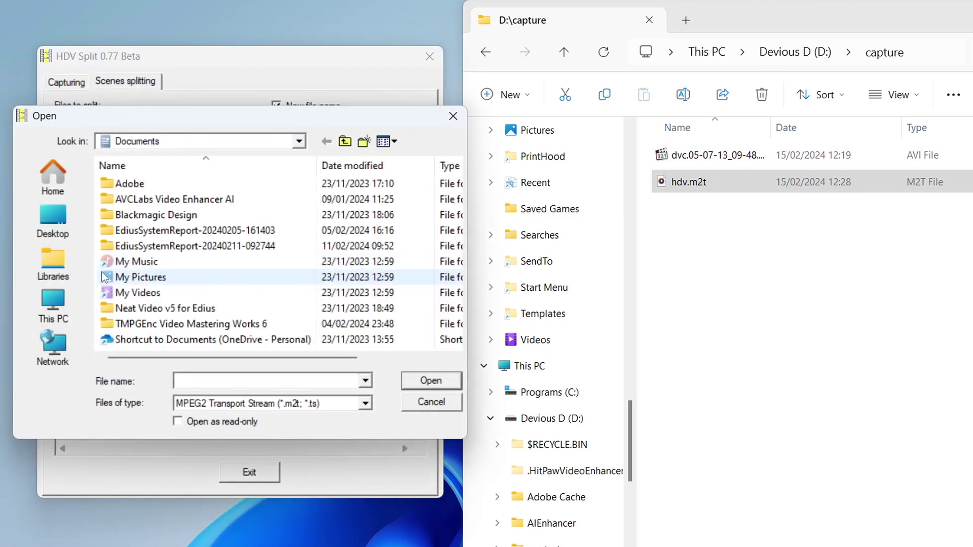
click(53, 303)
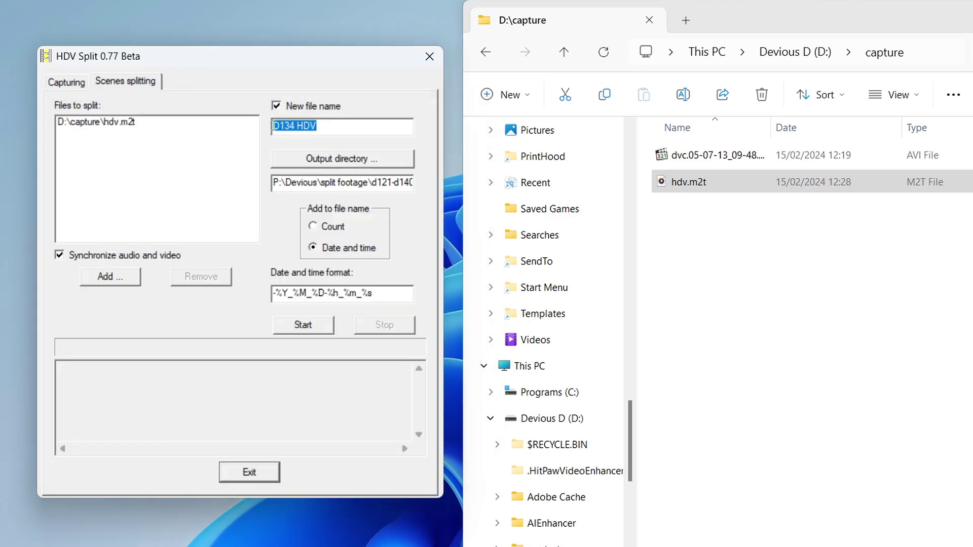
Step: Name the split files hdv split, output them to D:\capture, and add date and time to the file names
text(hdv split)
click(358, 158)
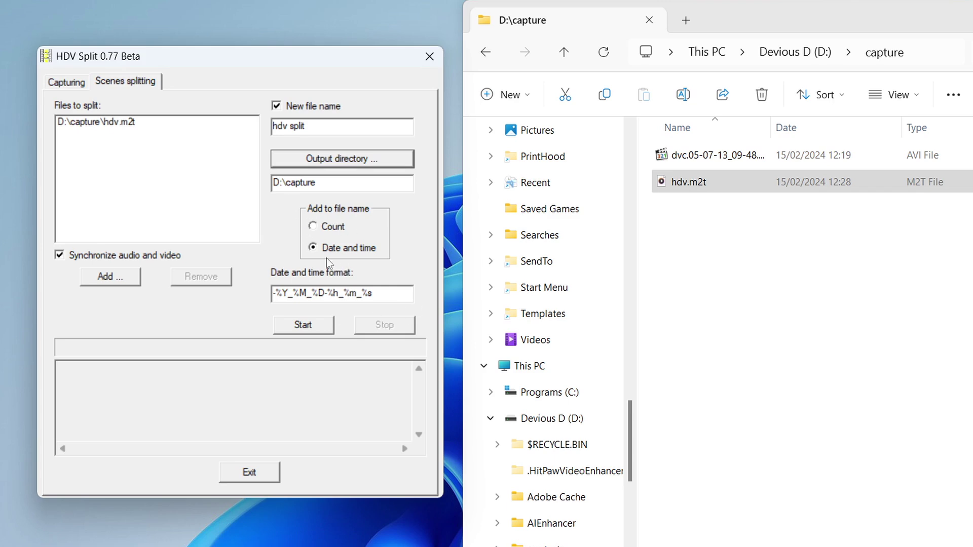
click(315, 227)
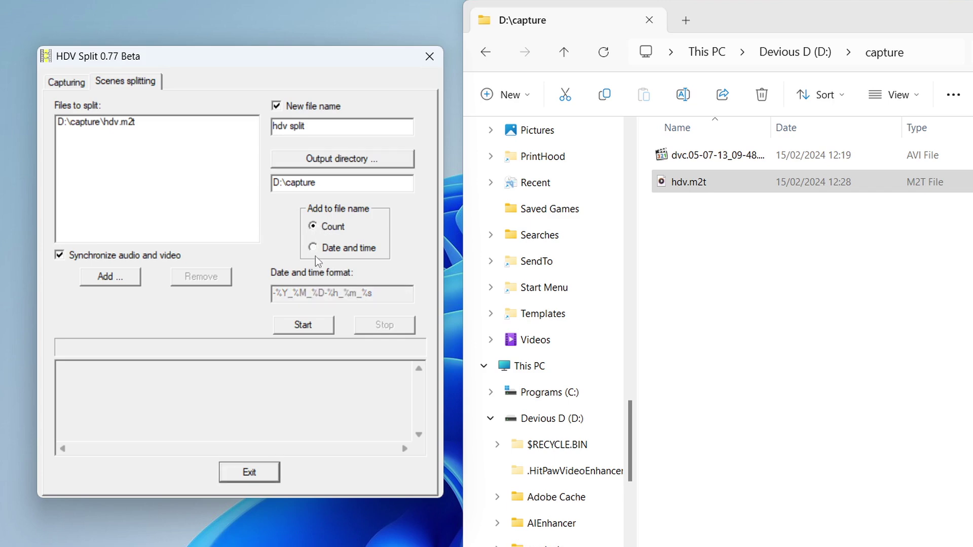
click(312, 248)
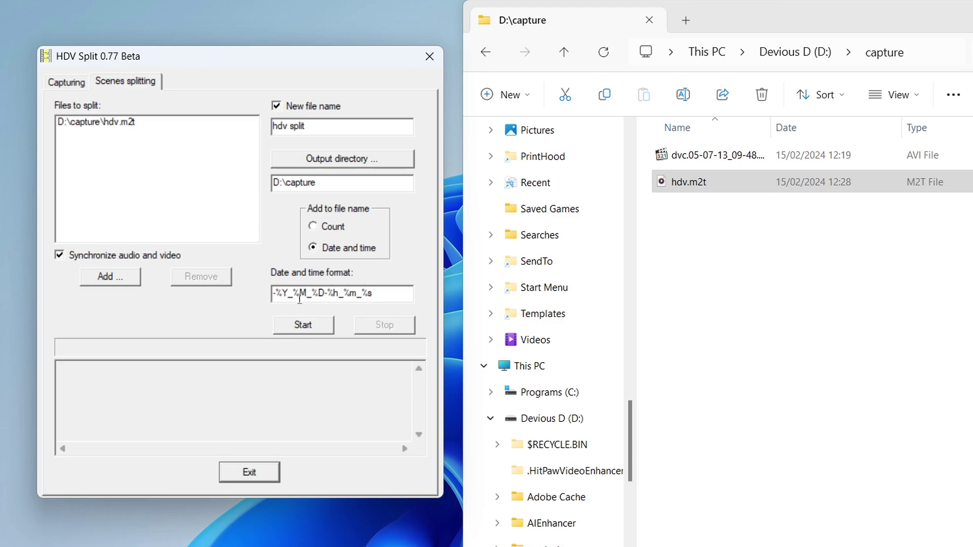
Step: Change the date and time format to -%D_%M_%Y-%h_%m_%s and start splitting the file
drag(283, 293, 279, 294)
key(shift+Right)
text(%D)
drag(319, 293, 327, 292)
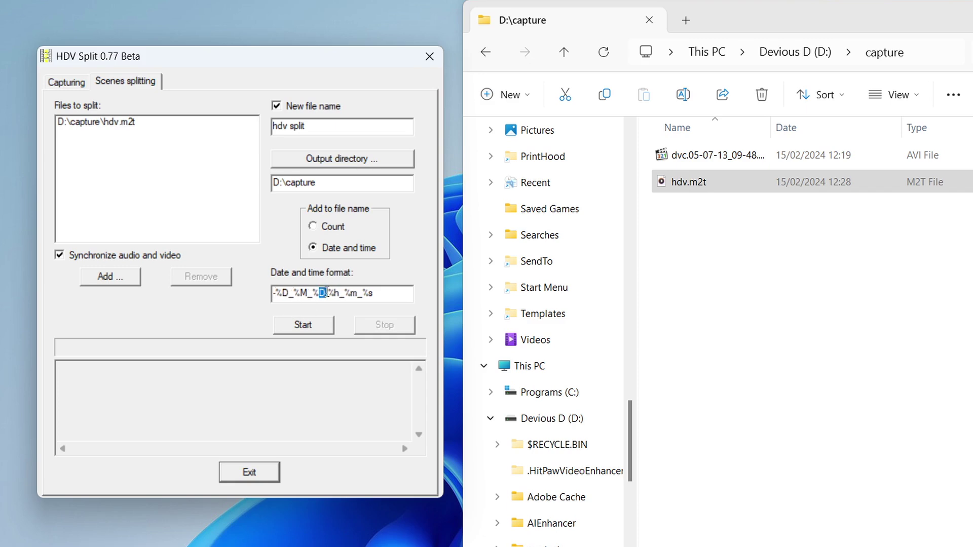
text(Y)
click(308, 322)
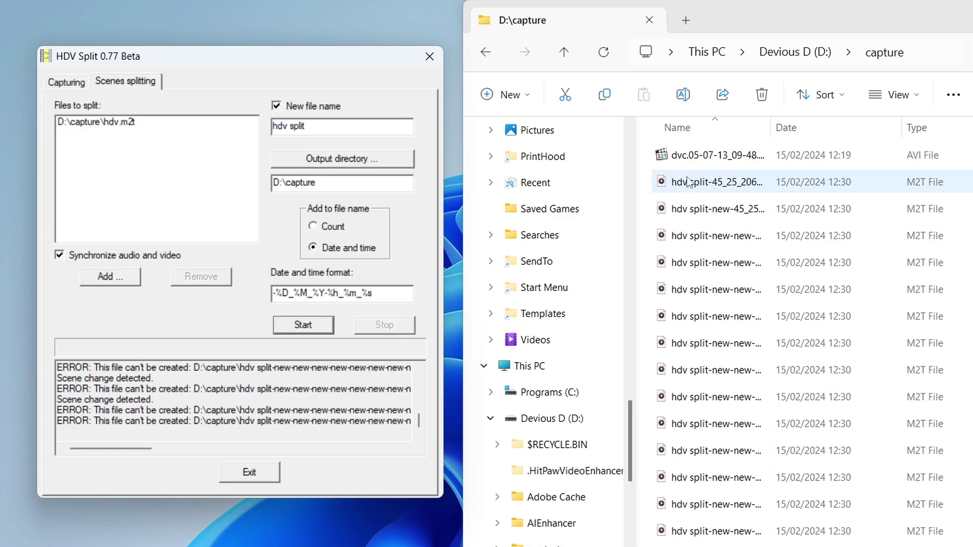
Step: Widen the Name column in D:\capture and delete the hdv split M2T files, keeping hdv.m2t and the AVI clip
click(689, 181)
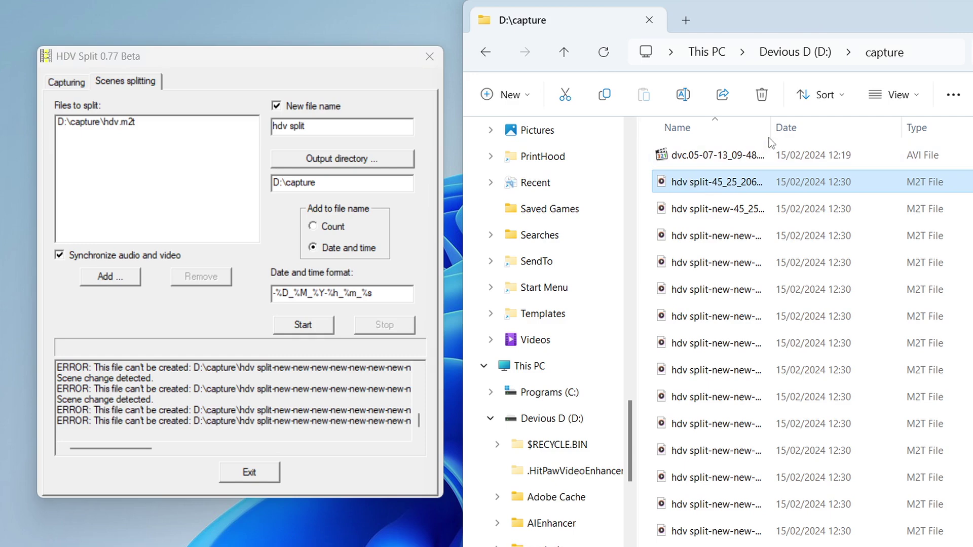
drag(770, 129, 852, 129)
scroll(807, 183, down, 3)
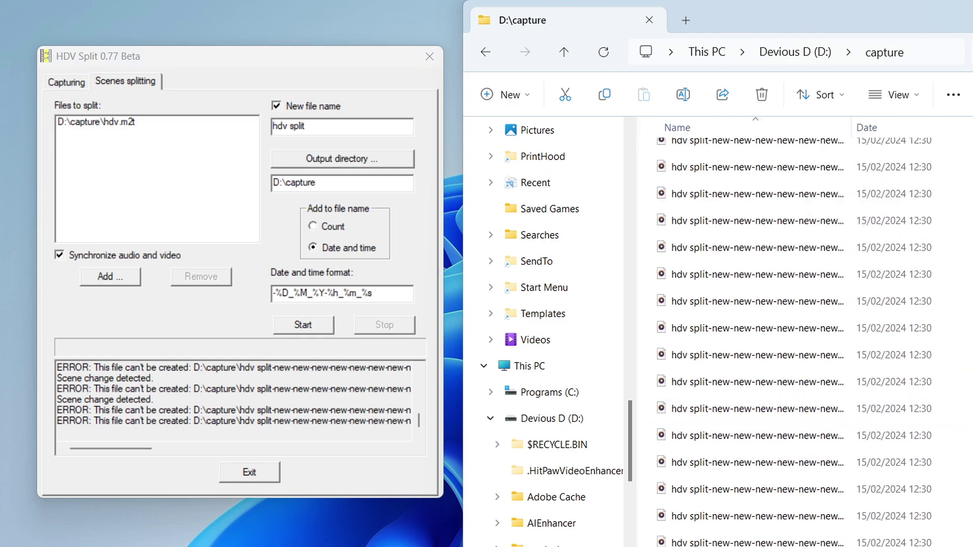
key(ctrl+a)
key(Delete)
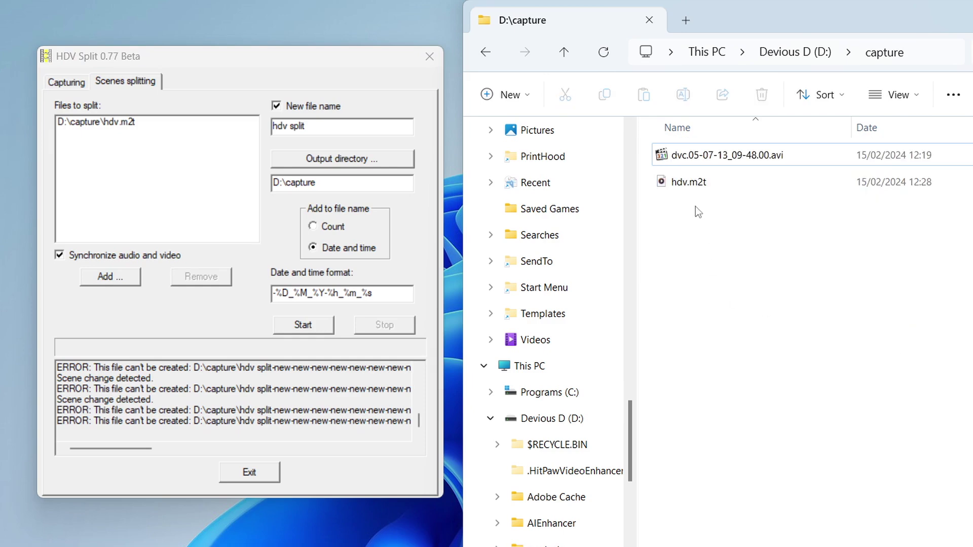
Step: Check the hdv.m2t file in D:\capture and review the message log in HDV Split's capturing options
click(700, 183)
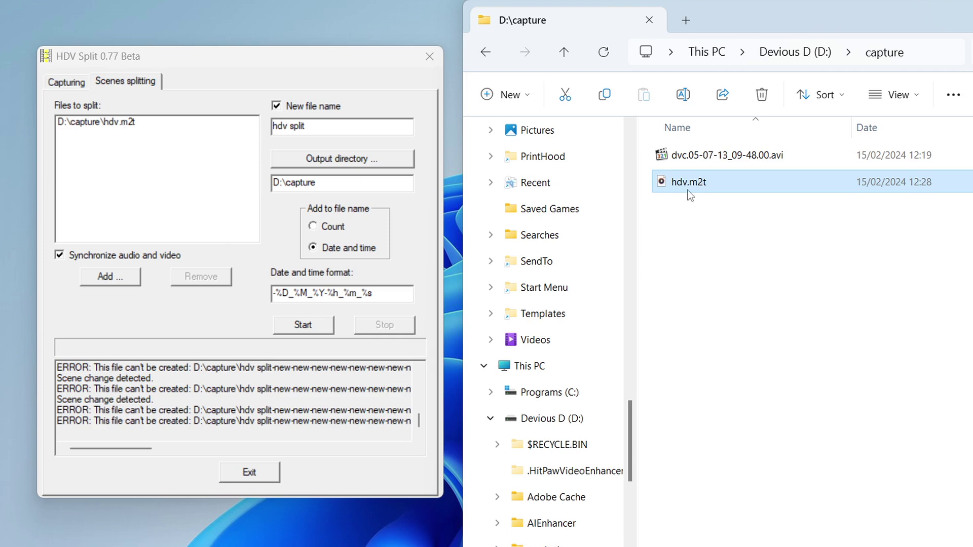
mouse_move(689, 195)
click(67, 82)
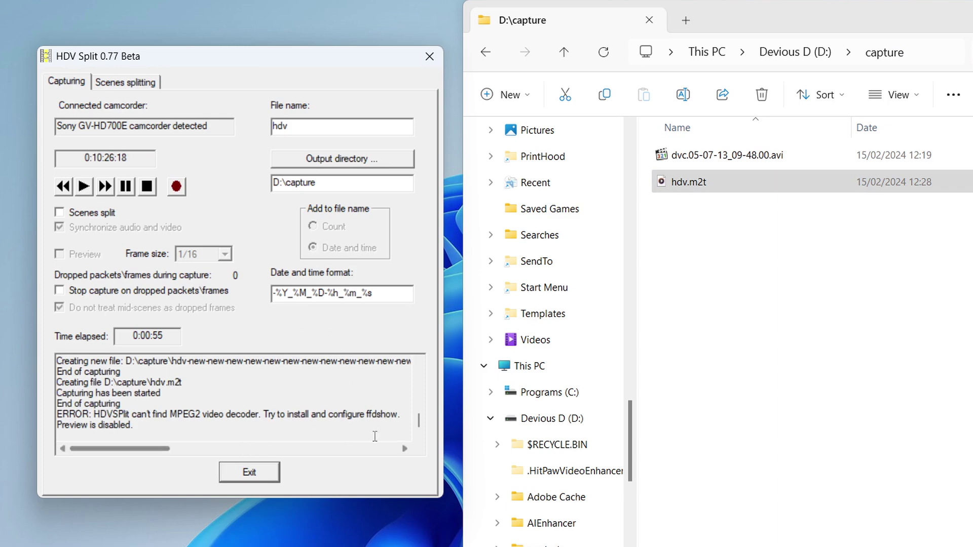
scroll(424, 399, up, 3)
scroll(424, 398, up, 3)
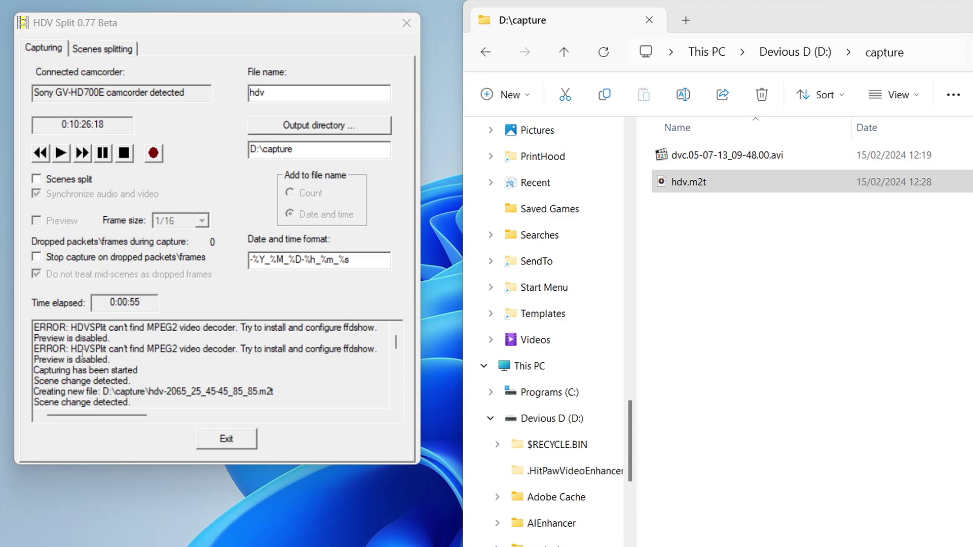
Step: Open the HDVSplit.0.77StaticBeta folder, bring its window fully into view, and close HDV Split
double_click(368, 328)
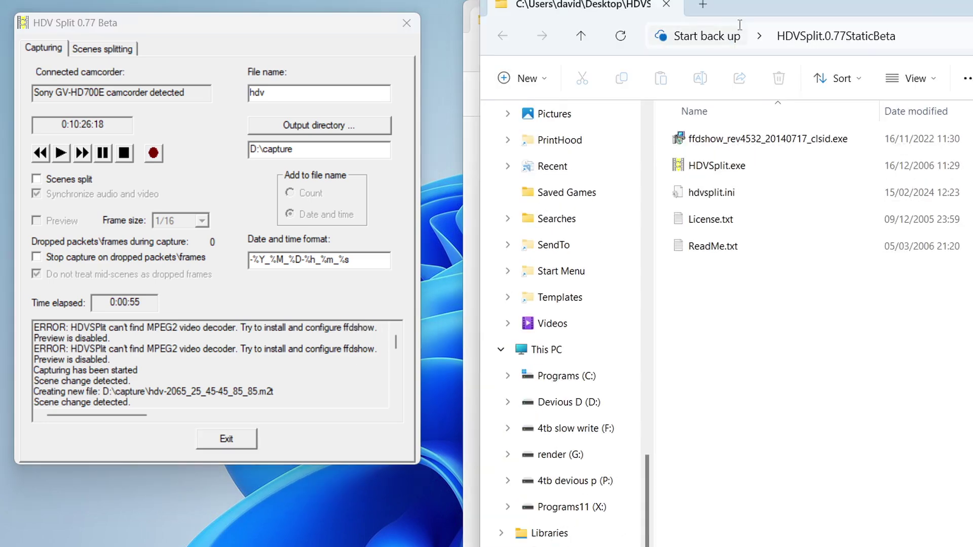
drag(750, 4, 525, 29)
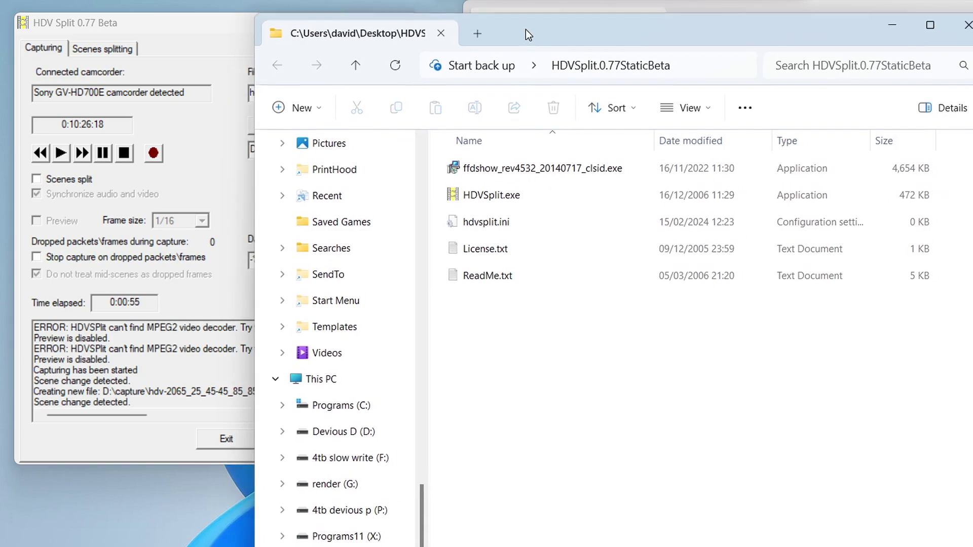
click(226, 56)
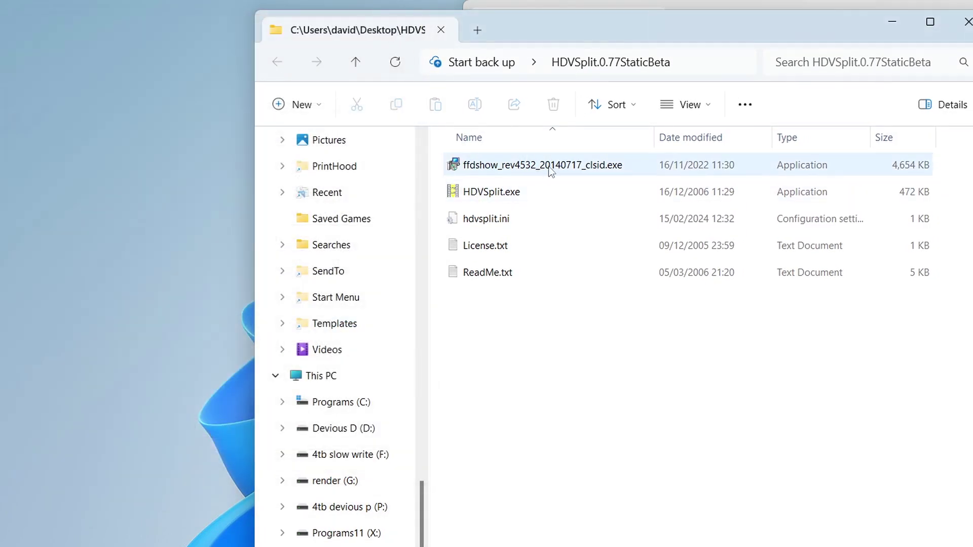
Step: Run the ffdshow_rev4532_20140717_clsid.exe installer and accept the default destination, components and Start Menu folder
click(508, 171)
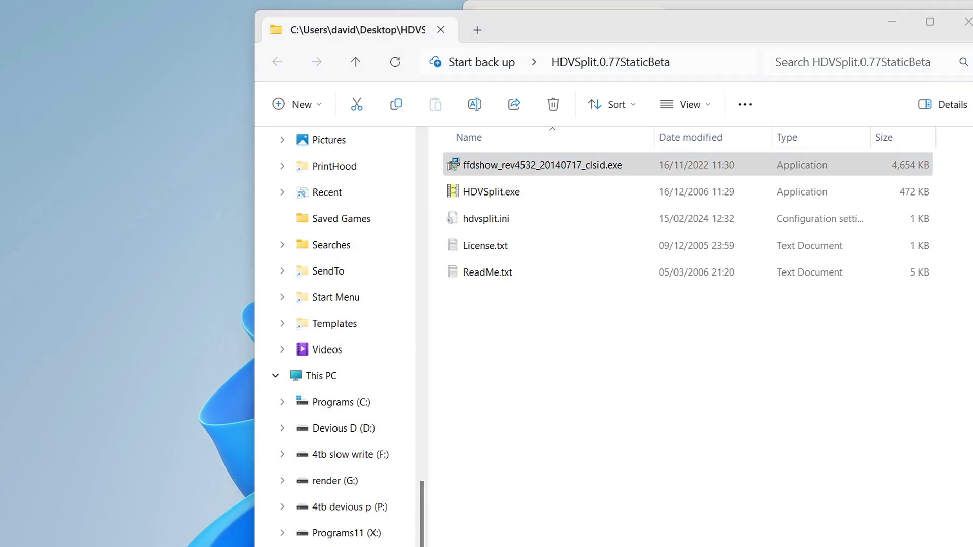
click(323, 328)
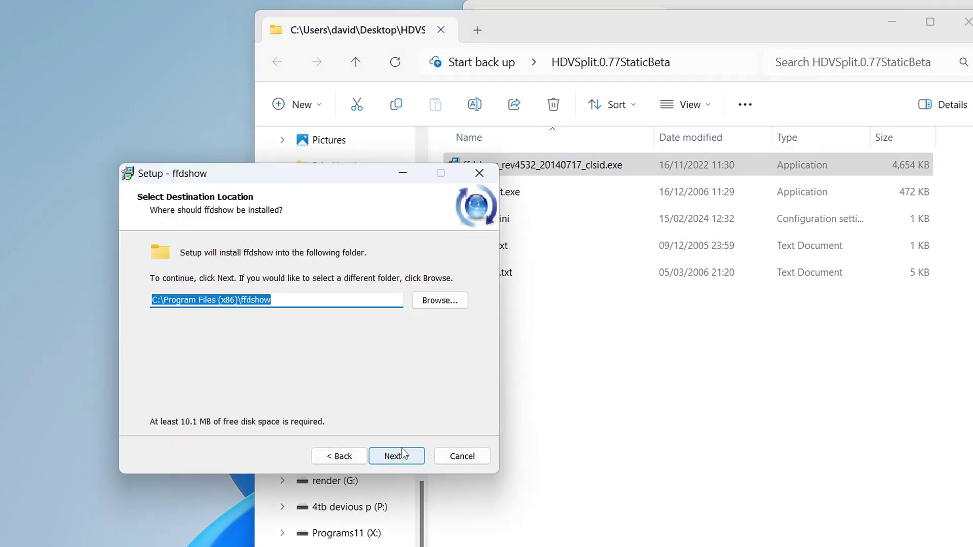
click(393, 458)
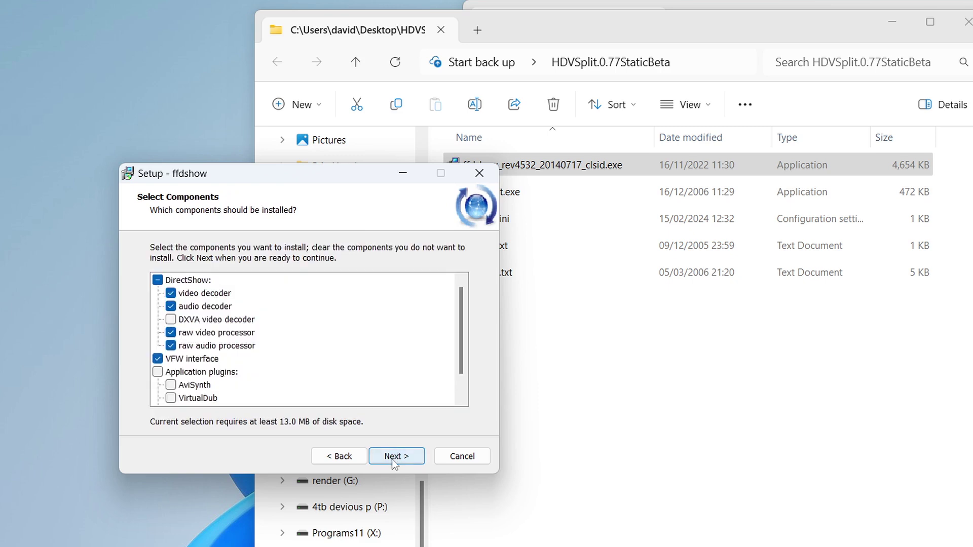
click(393, 457)
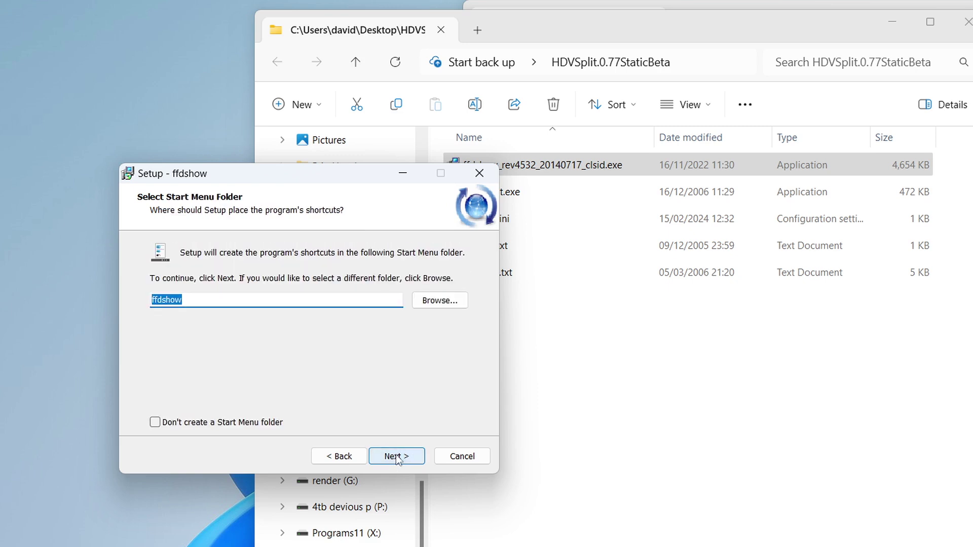
click(396, 458)
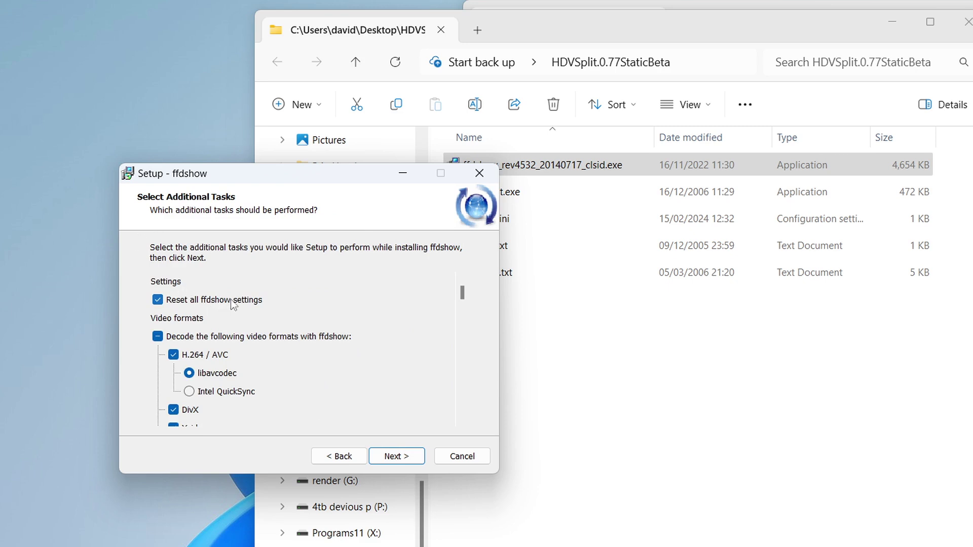
Step: Enable MPEG-2 video decoding in the additional tasks, keep the 2.0 (stereo) speaker setup, and install ffdshow
scroll(233, 303, down, 2)
scroll(296, 314, down, 3)
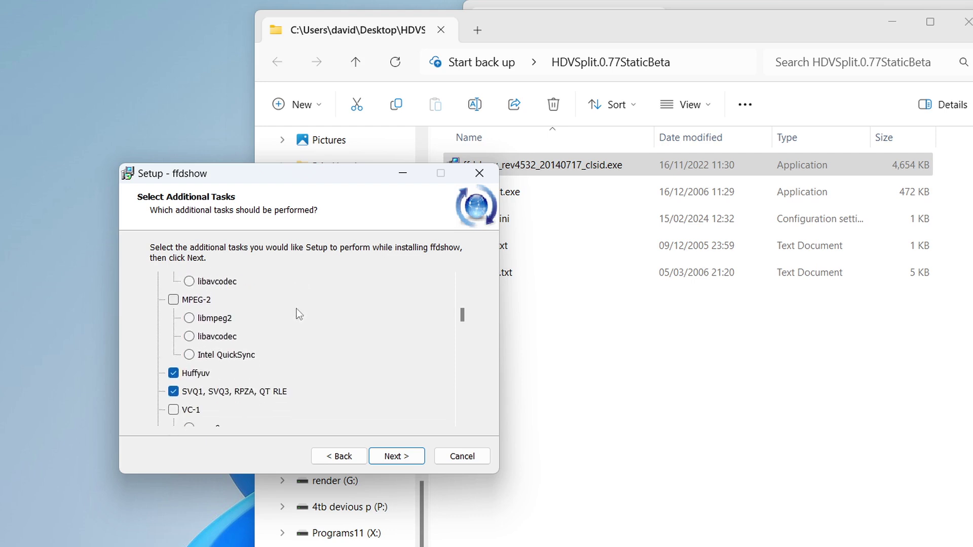
click(175, 302)
click(394, 458)
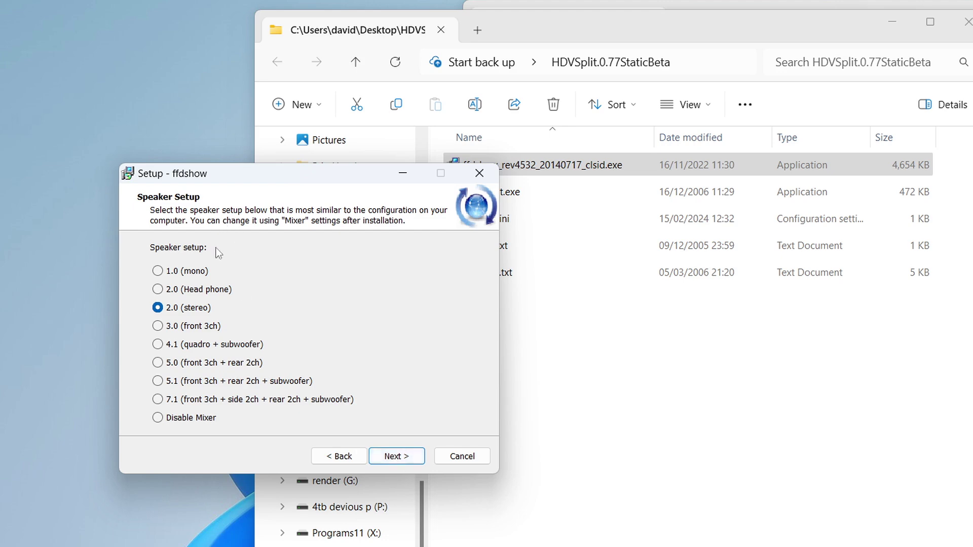
click(399, 458)
click(399, 458)
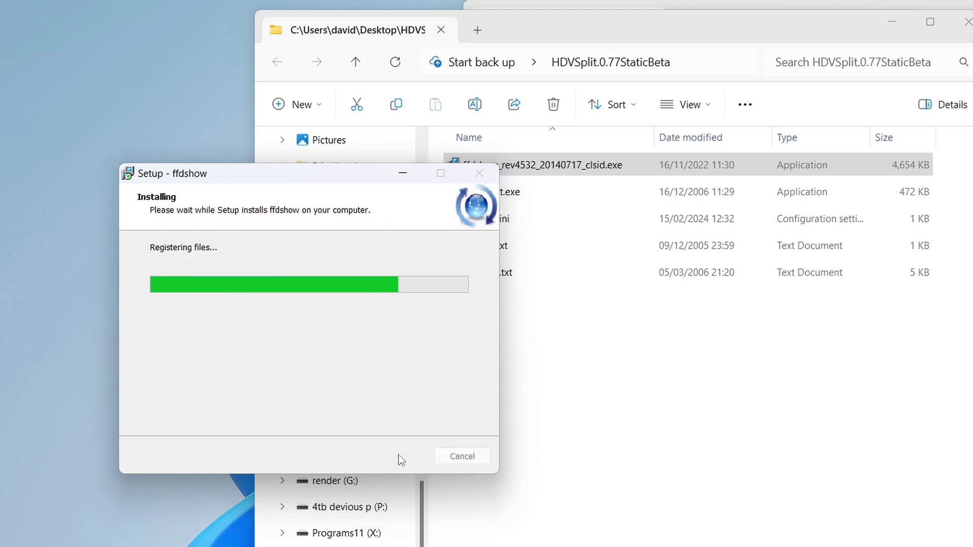
click(398, 457)
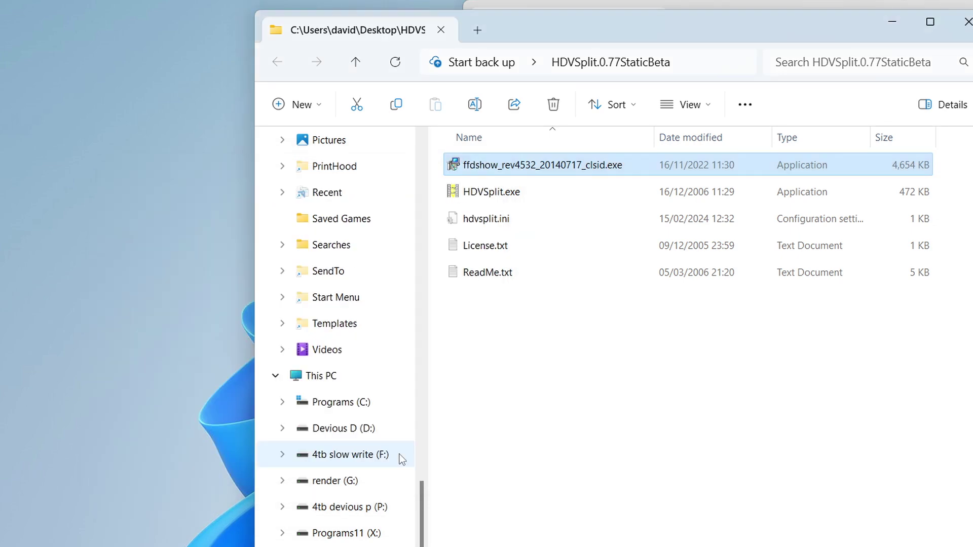
Step: Launch HDVSplit.exe, position its window clear of the preview area, enable the preview and play the tape
double_click(481, 194)
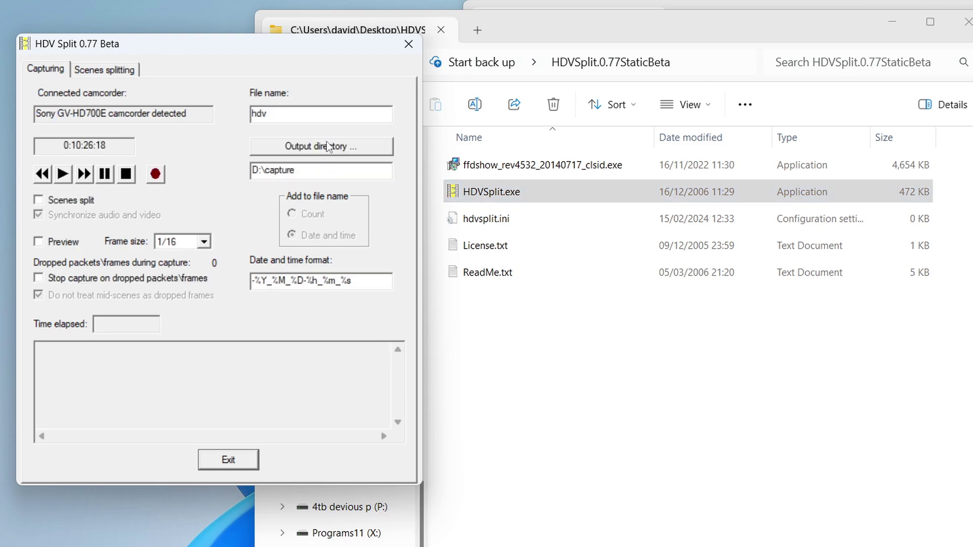
drag(245, 49, 597, 34)
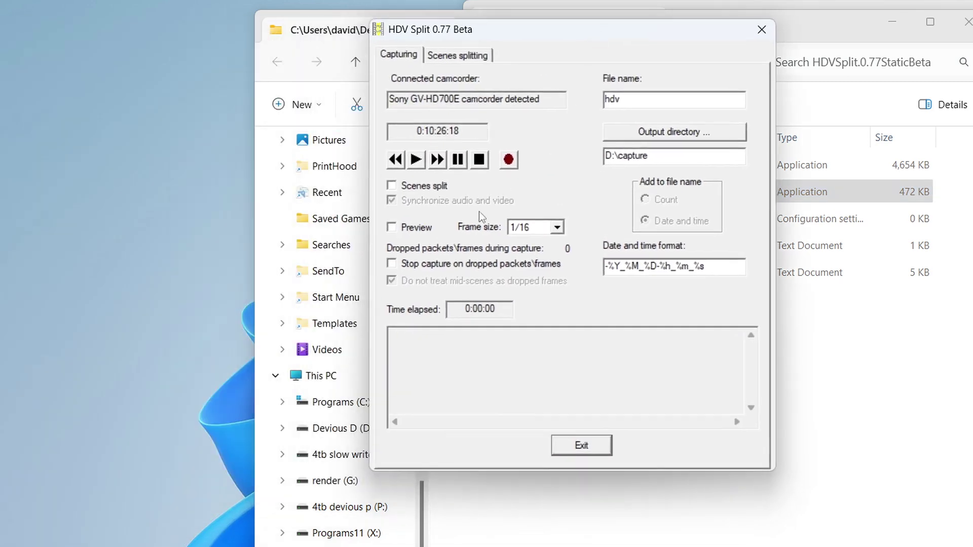
click(391, 228)
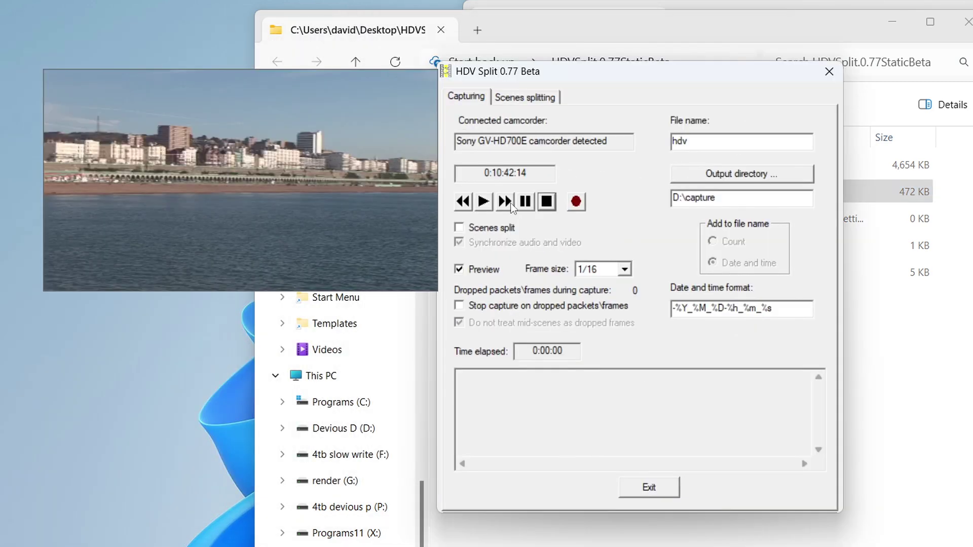
click(484, 202)
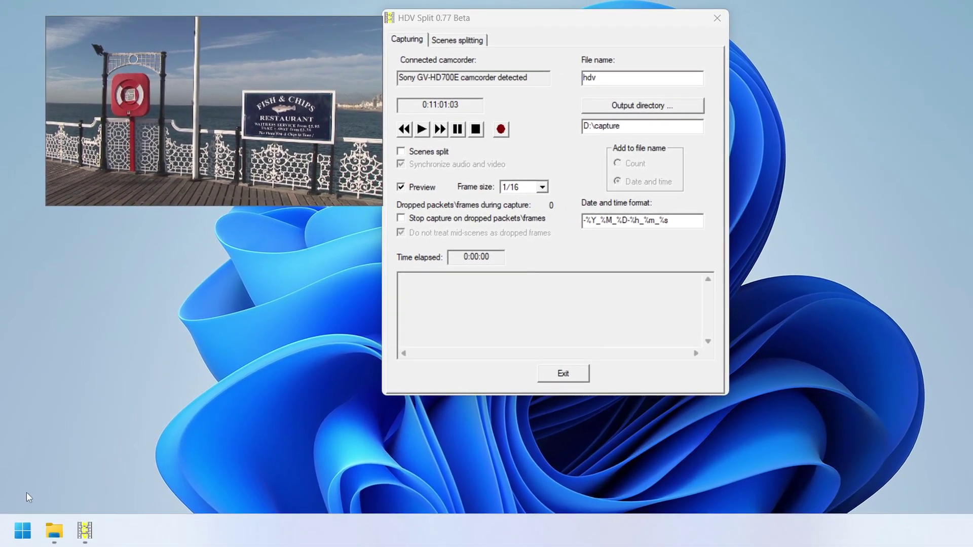
Step: Open ffdshow's video decoder configuration from the list of installed apps
click(22, 531)
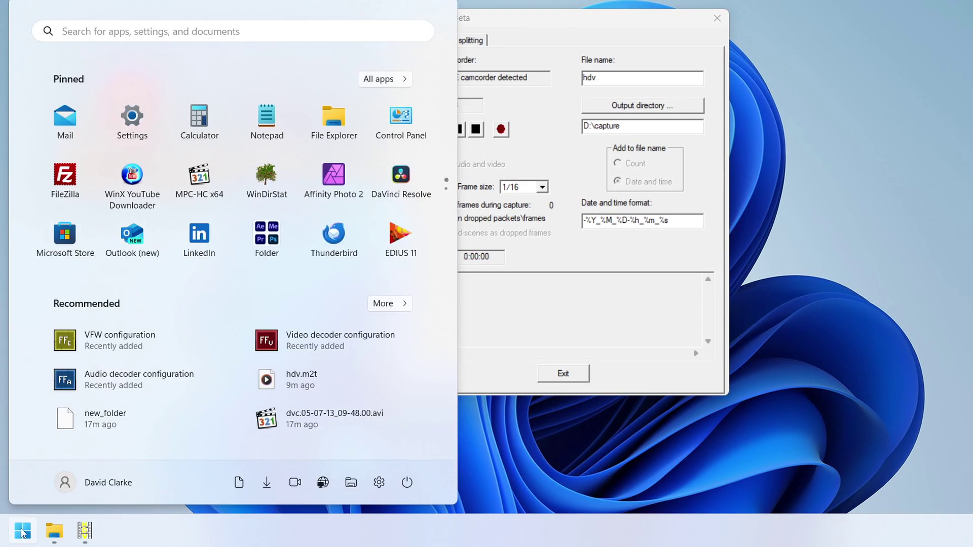
click(387, 78)
scroll(189, 252, down, 10)
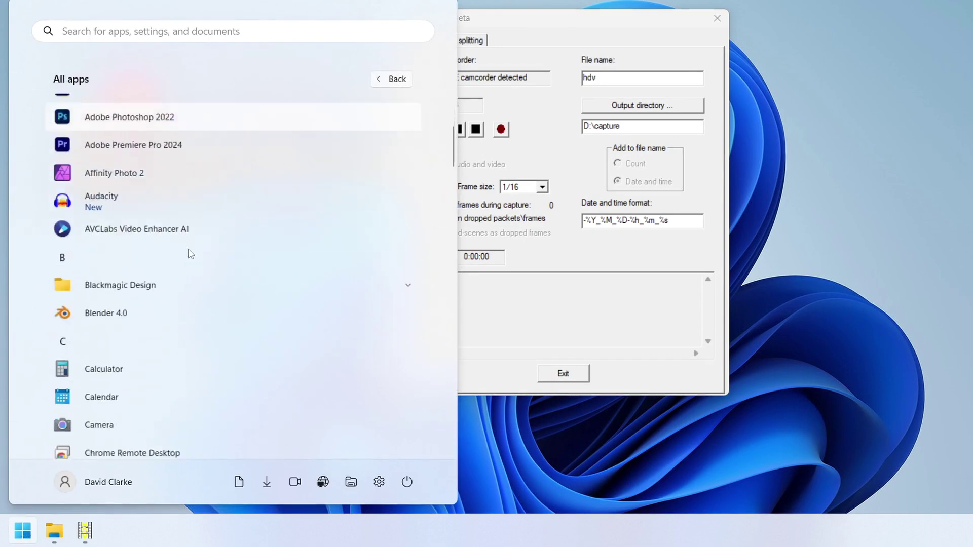
scroll(152, 254, down, 2)
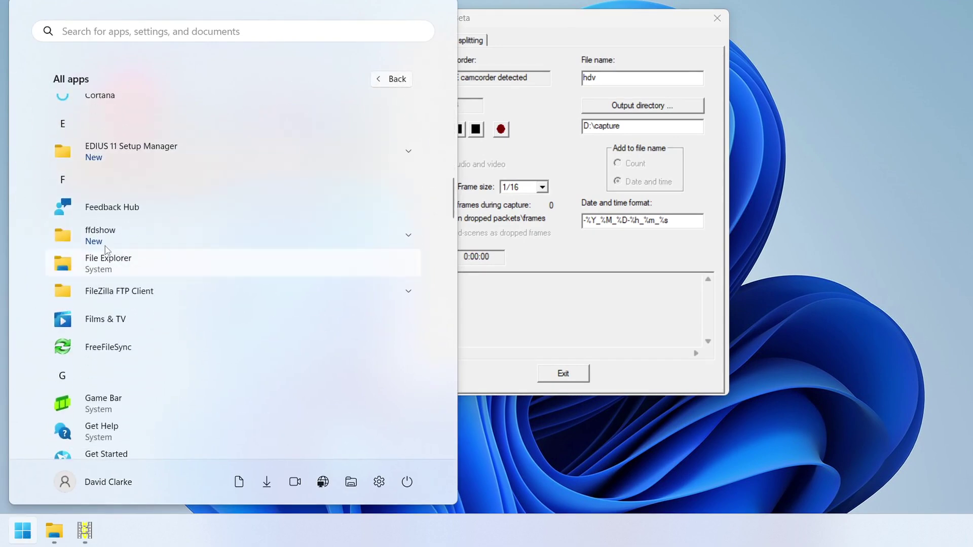
click(105, 239)
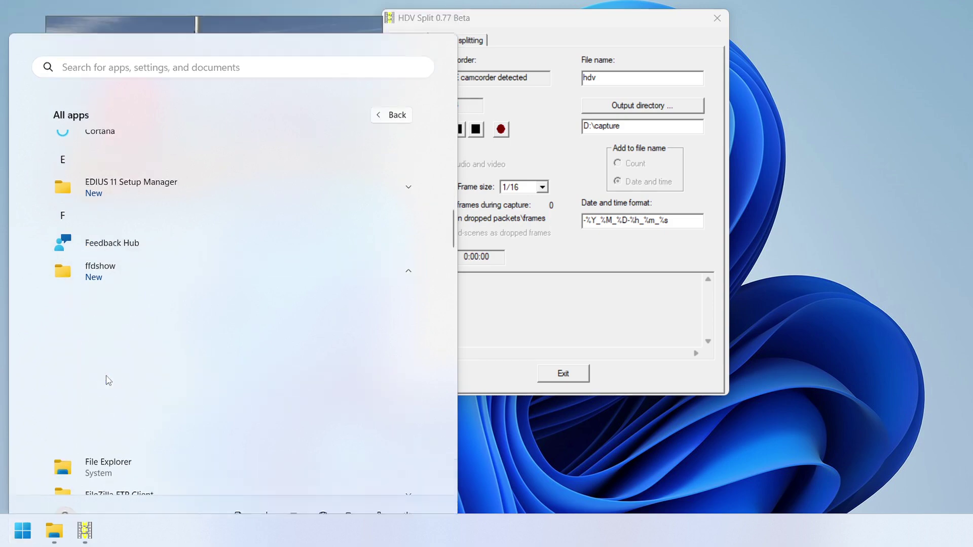
click(107, 381)
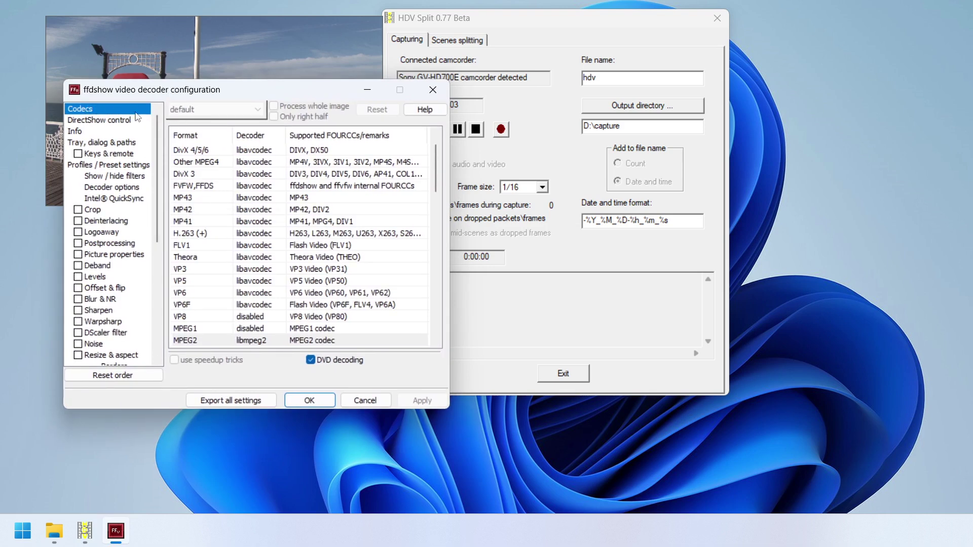
Step: Set the MPEG2 format's decoder to libavcodec in the Codecs list and apply the change
scroll(215, 223, down, 1)
scroll(215, 223, down, 1)
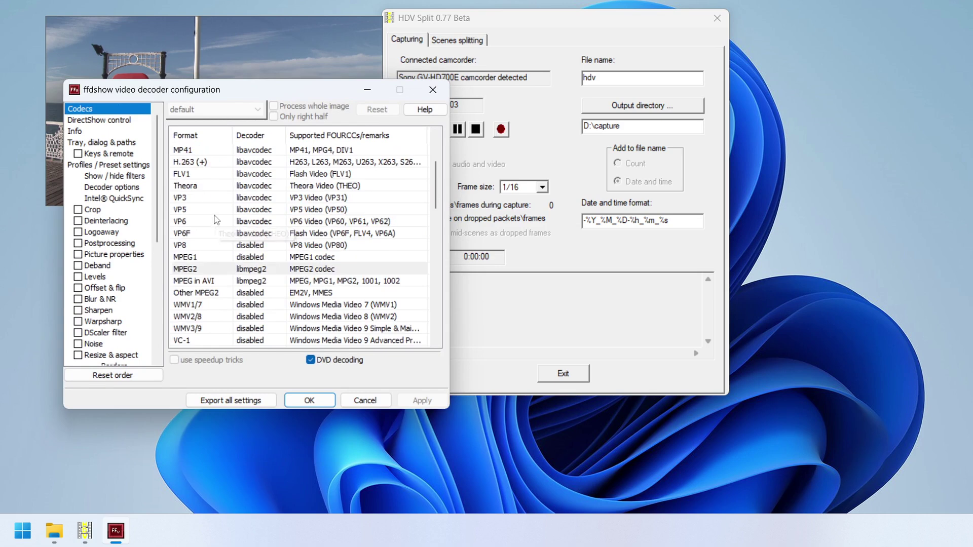
click(193, 271)
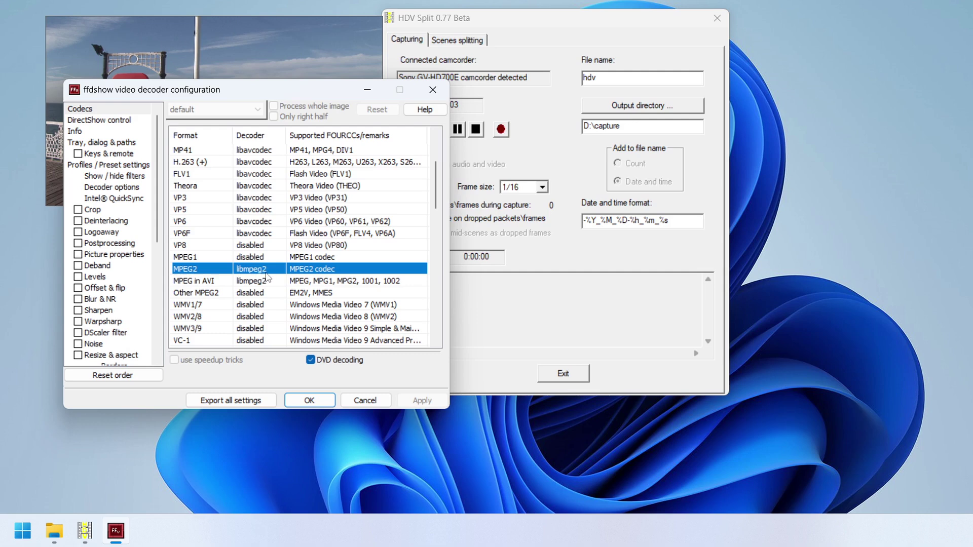
click(282, 272)
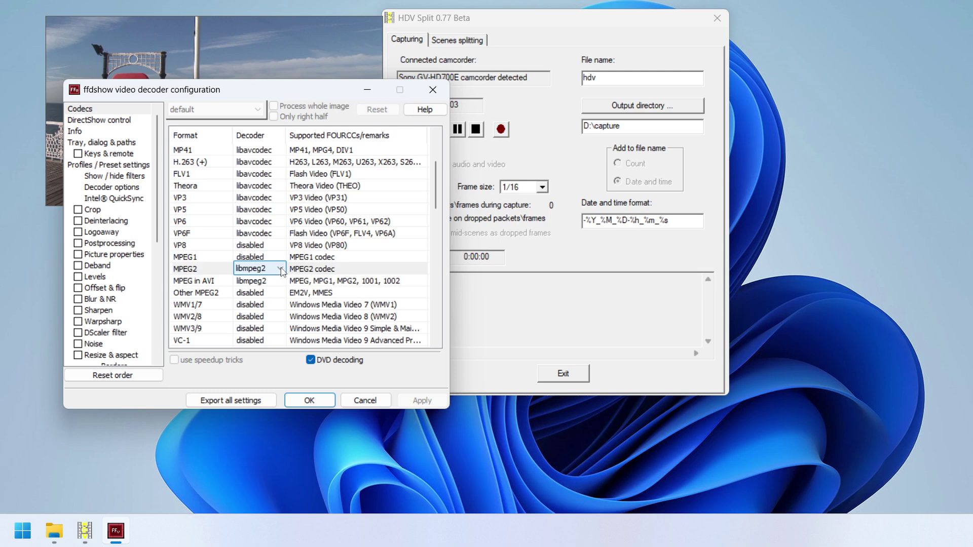
click(282, 272)
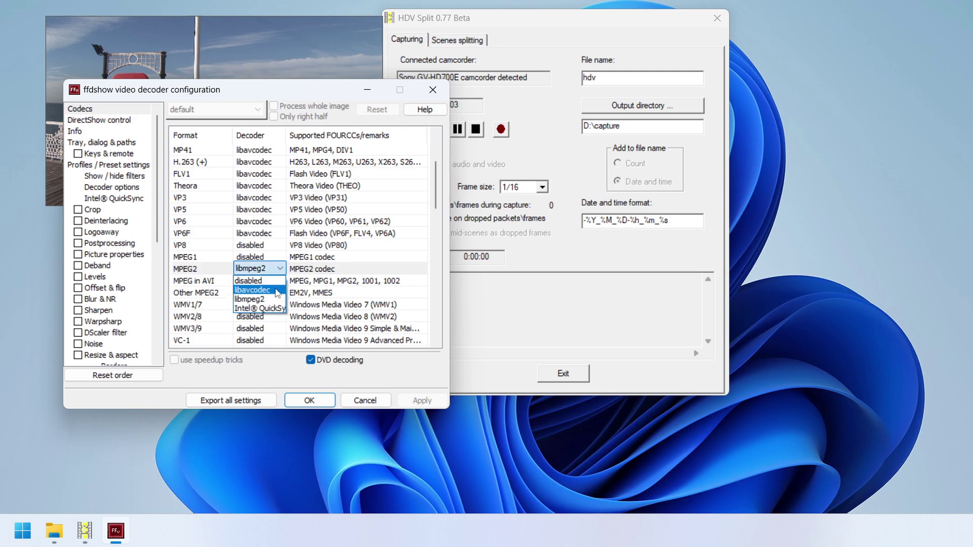
click(272, 291)
click(418, 404)
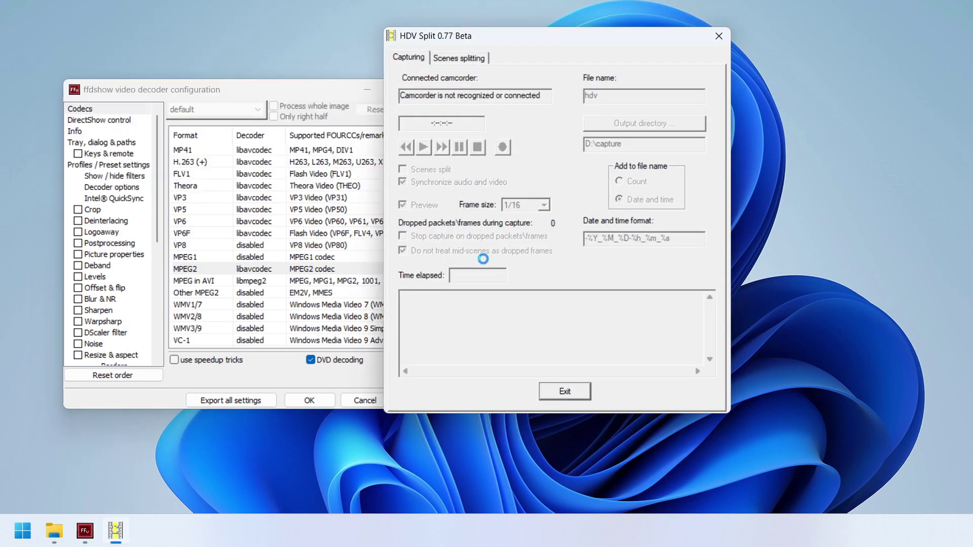
Step: Test the tape preview in HDV Split with the new decoder setting, restarting the program between playbacks
click(423, 147)
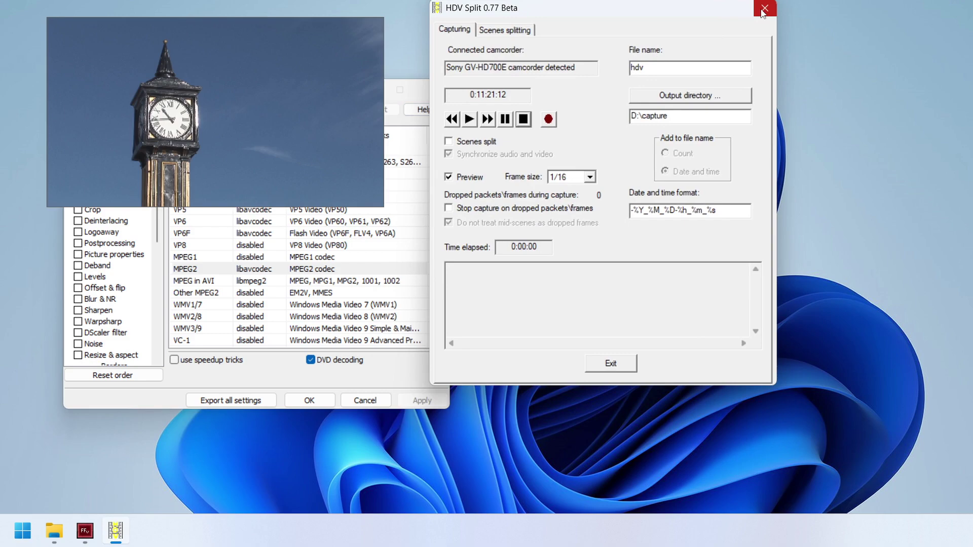
click(764, 9)
click(248, 283)
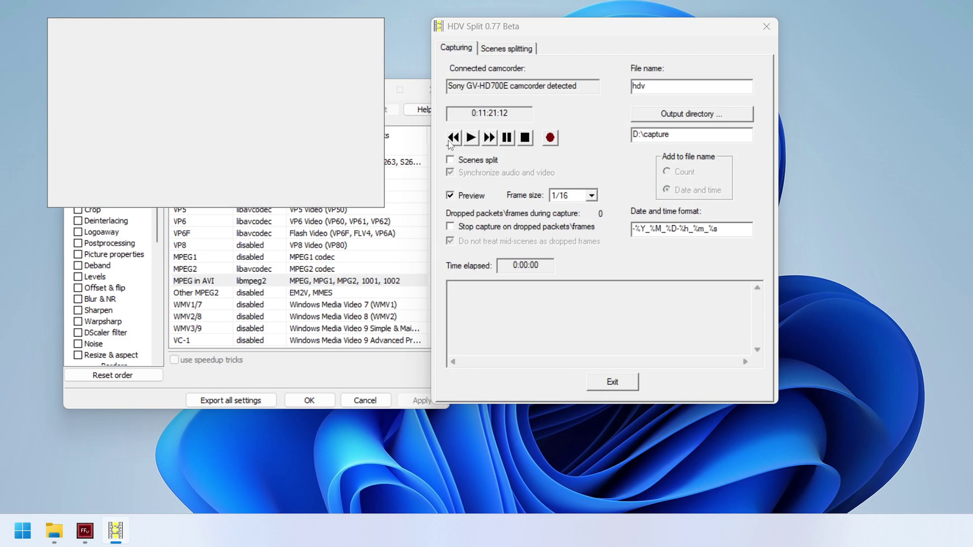
click(470, 138)
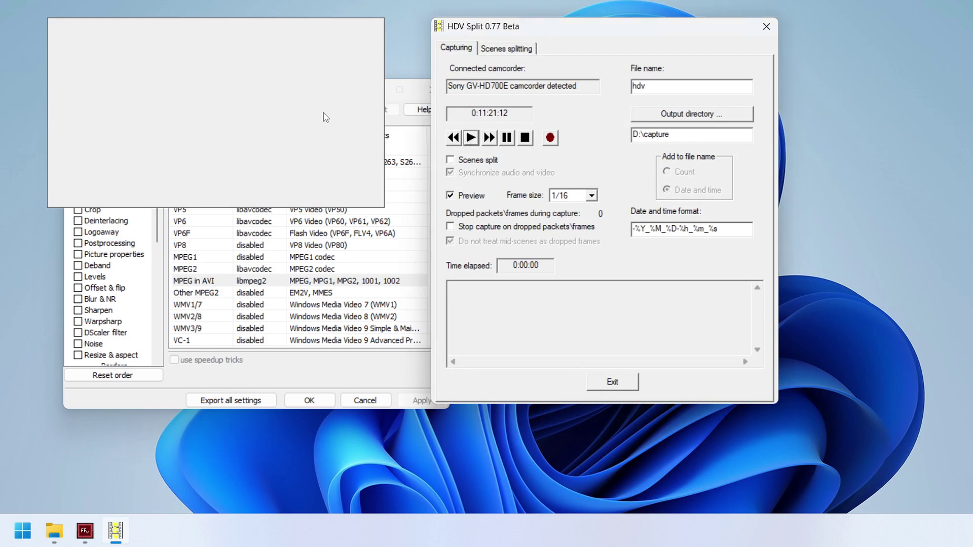
click(525, 138)
drag(533, 26, 491, 23)
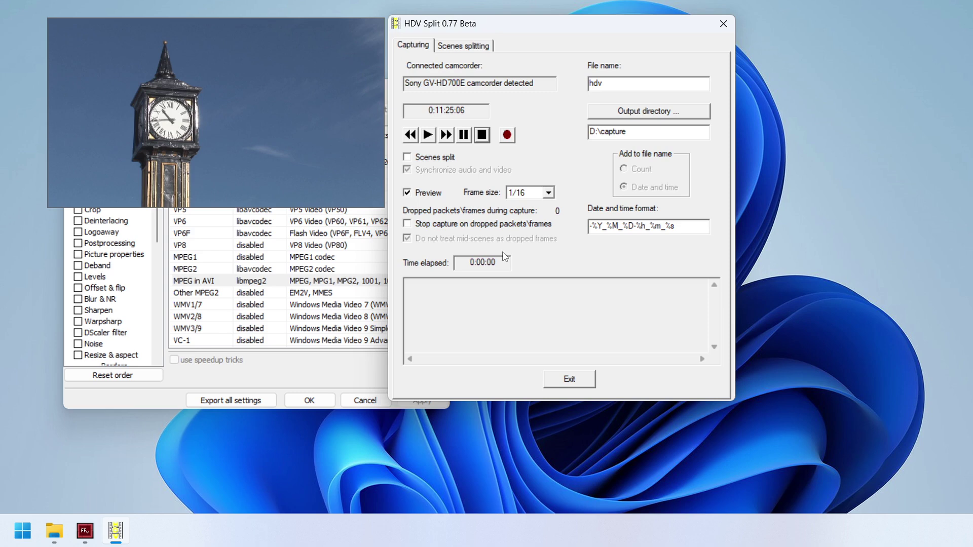
drag(504, 23, 504, 0)
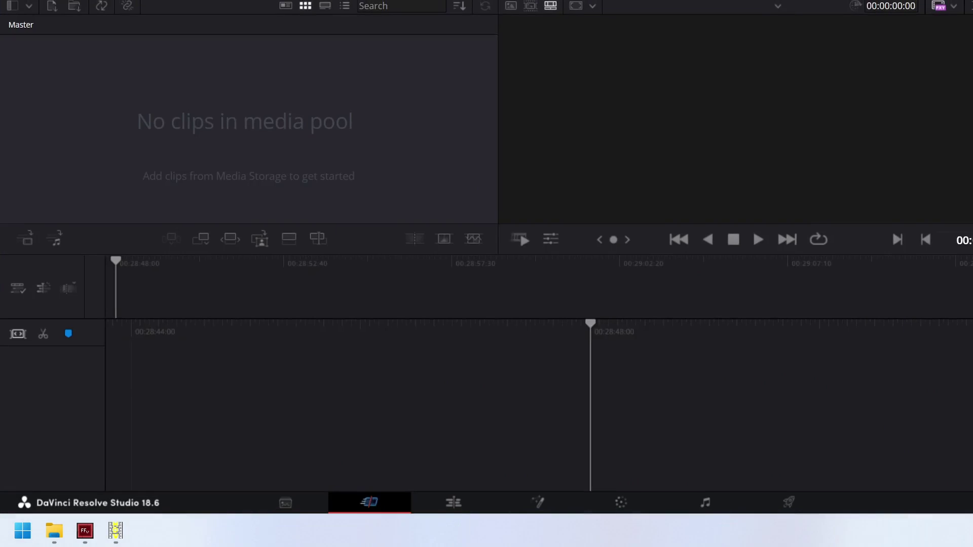
Step: Switch to DaVinci Resolve's Media page, browse to D:\capture, and play dvc.05-07-13_09-48.00.avi at several points
click(282, 515)
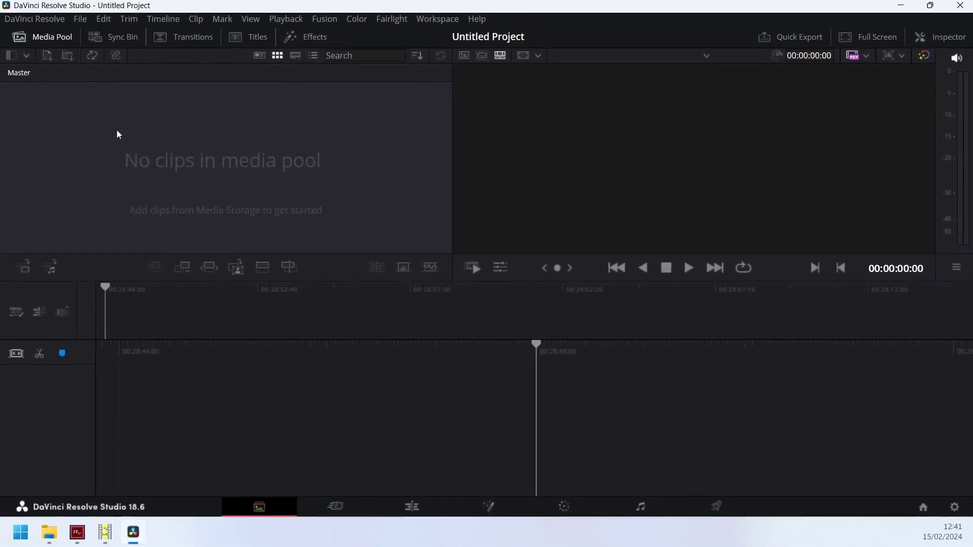
scroll(302, 162, down, 1)
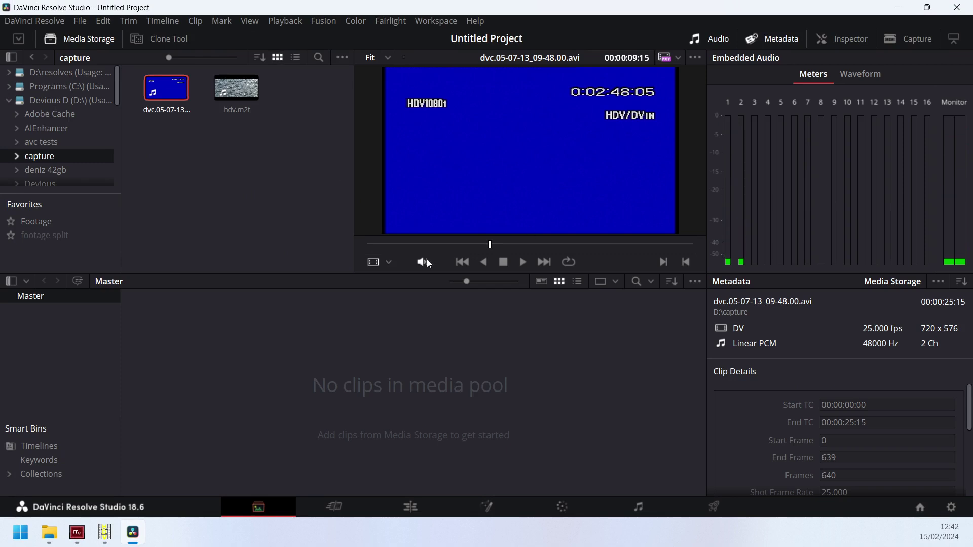
key(space)
click(552, 245)
click(505, 245)
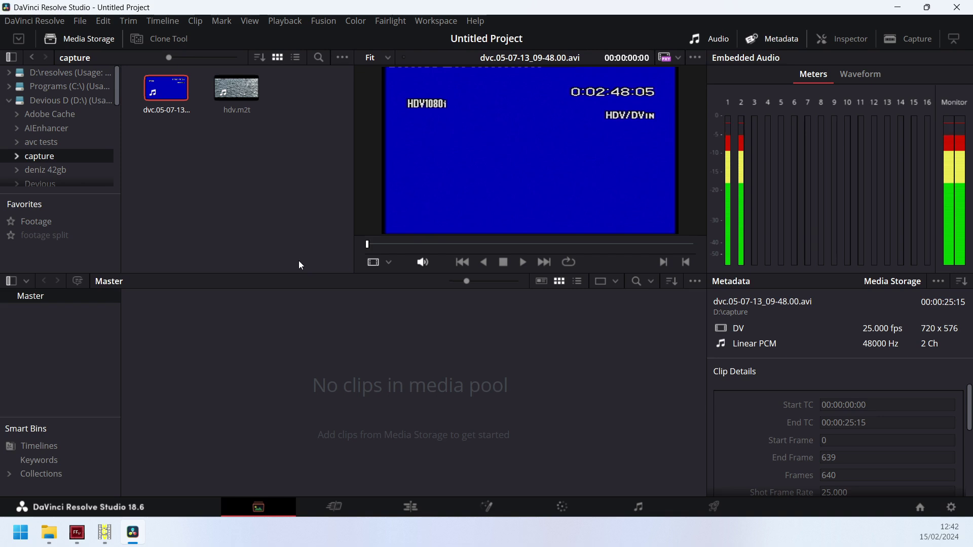
click(503, 262)
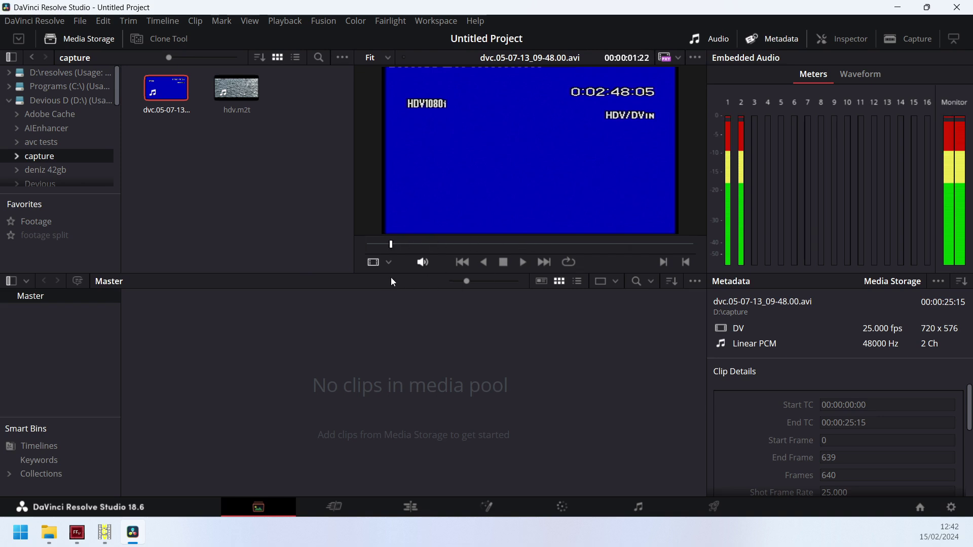
Step: Review the conform options in the project settings' General Options and leave without saving
click(951, 507)
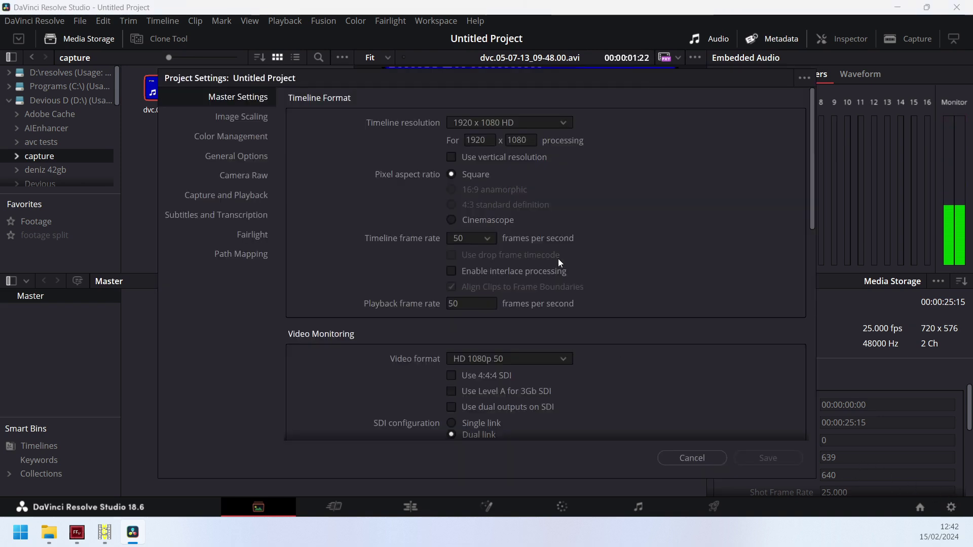
click(236, 156)
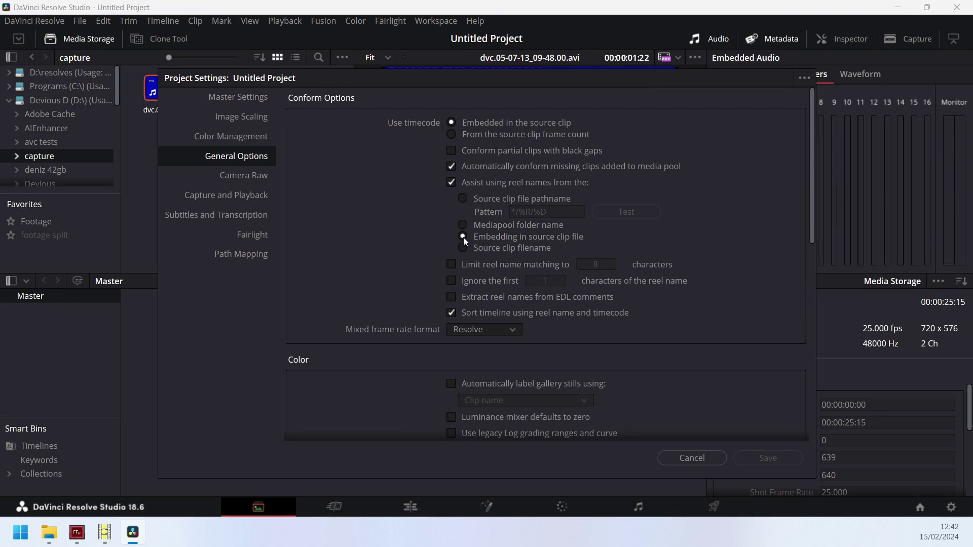
click(703, 453)
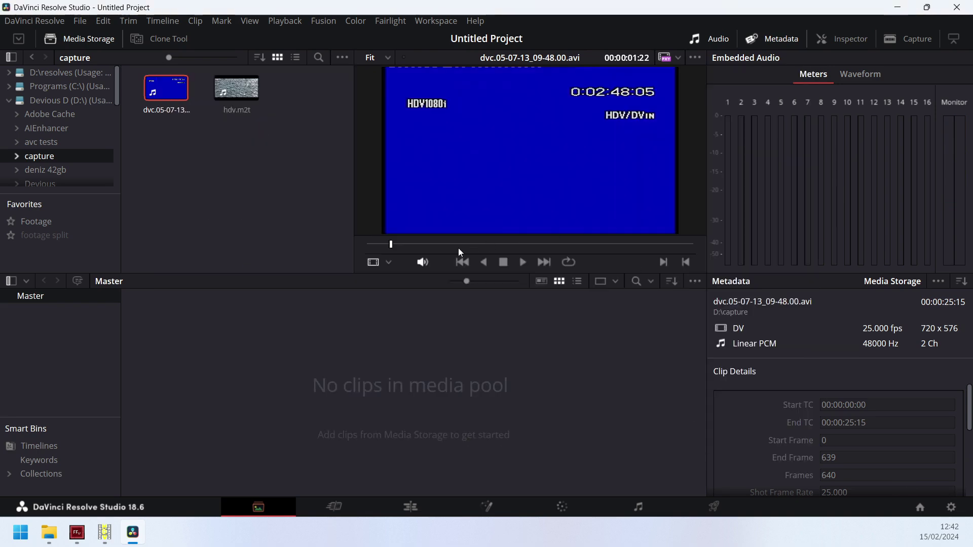
Step: Add hdv.m2t to the media pool, changing the project frame rate to match, and place the clip in a new timeline
click(244, 80)
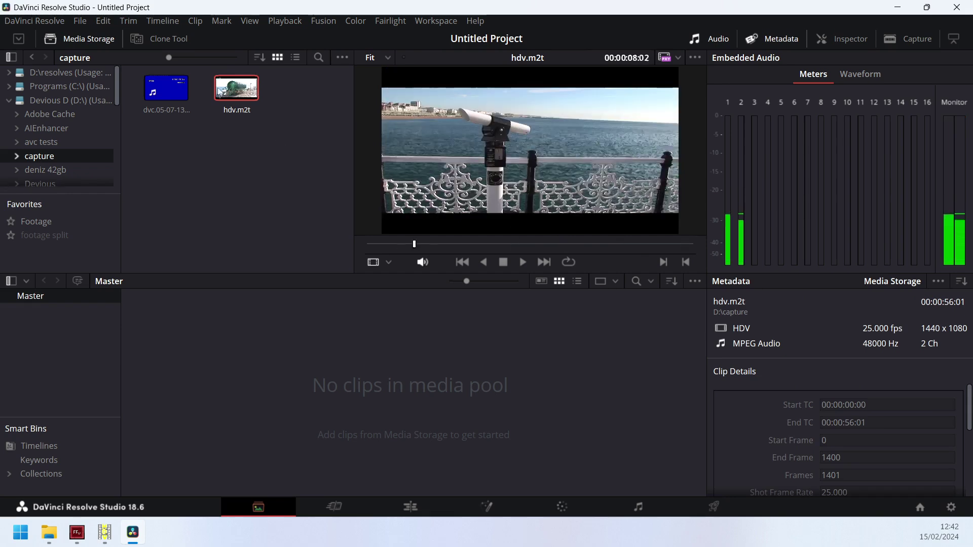
ctrl+click(233, 89)
drag(229, 88, 324, 317)
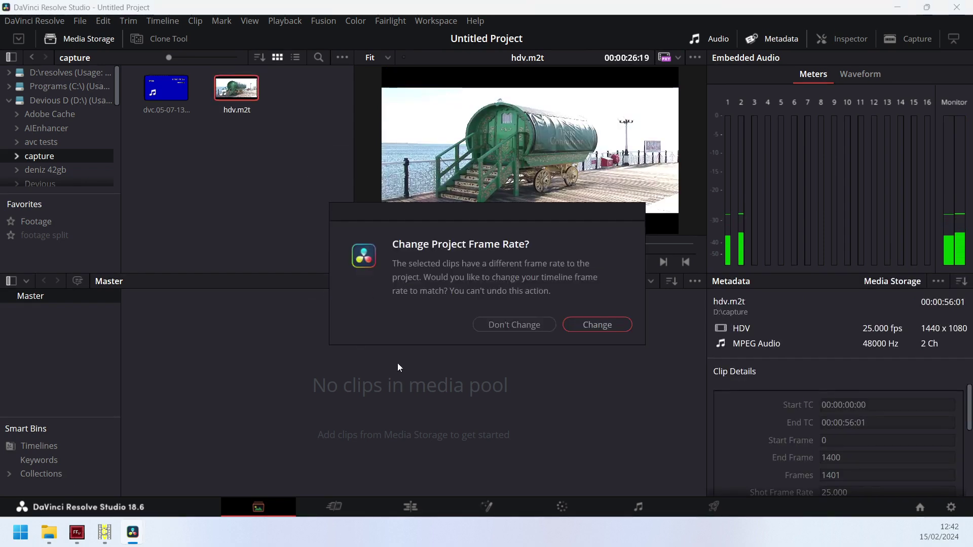
click(594, 327)
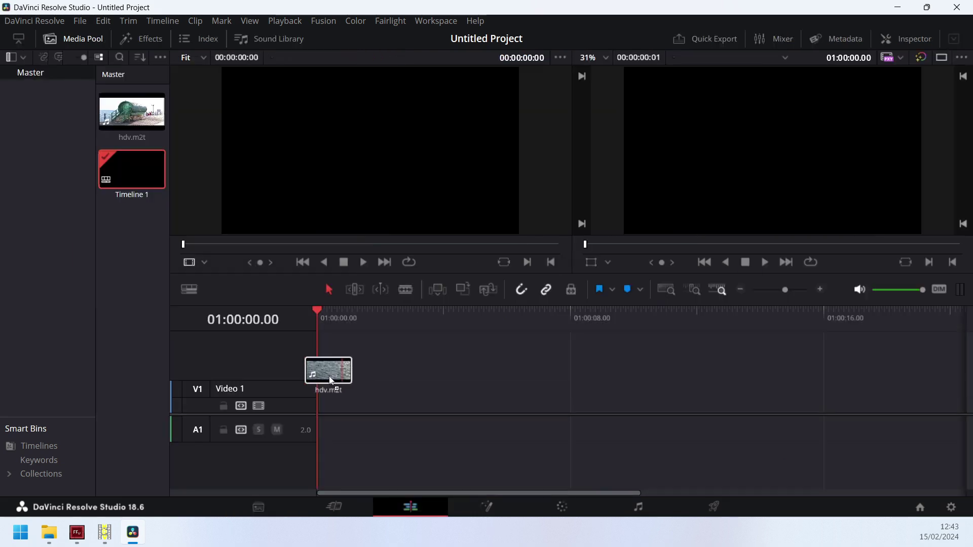
drag(393, 323, 765, 314)
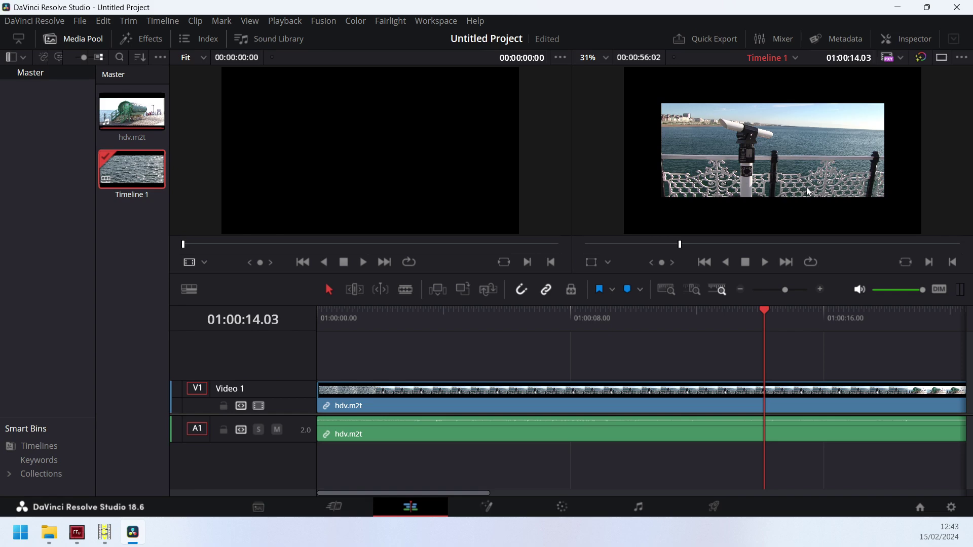
Step: Set the hdv.m2t clip's pixel aspect ratio to 1.33 in its Clip Attributes and check the picture on the timeline
click(135, 120)
right_click(136, 121)
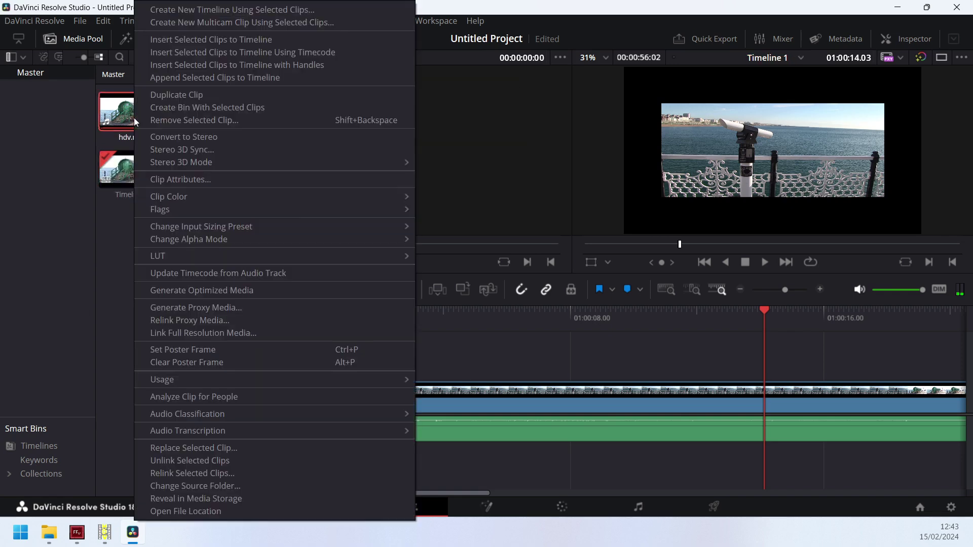
click(136, 119)
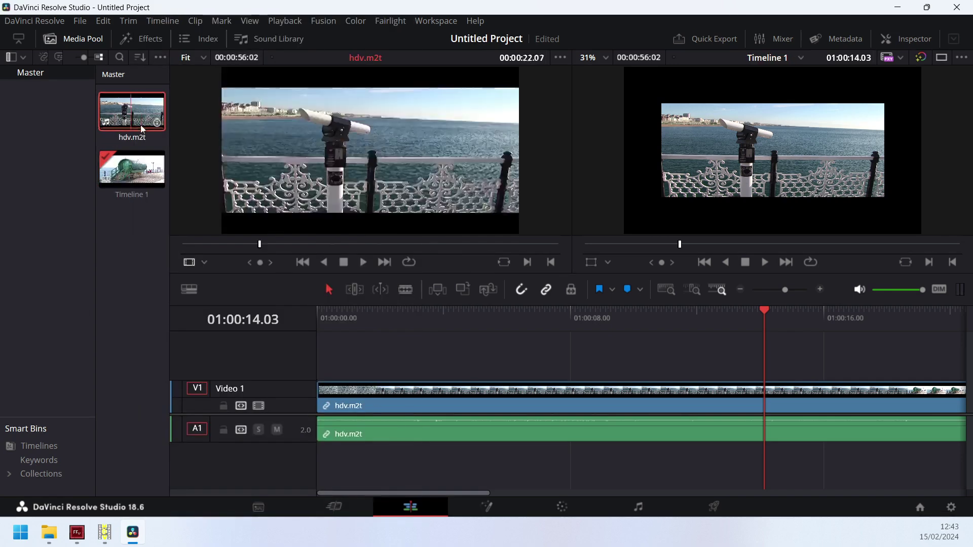
right_click(136, 119)
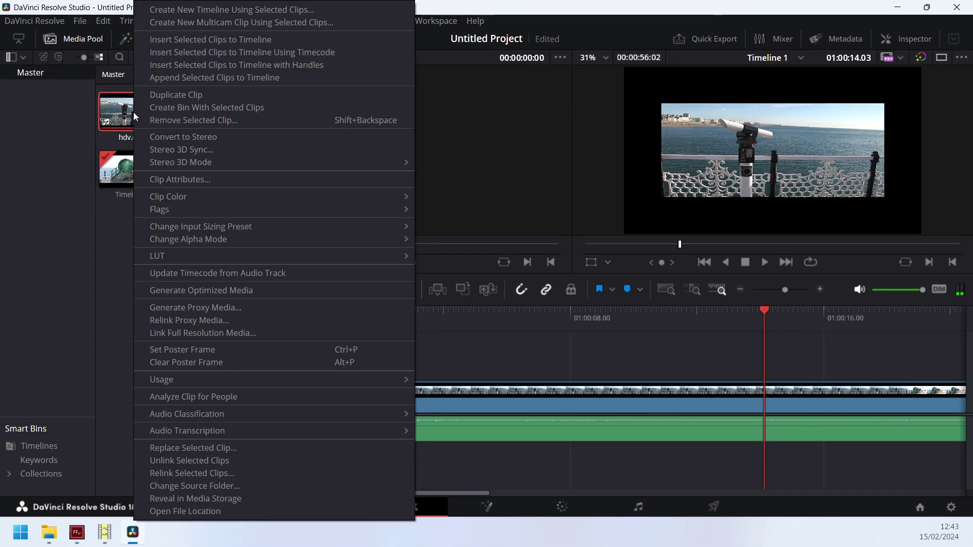
click(183, 183)
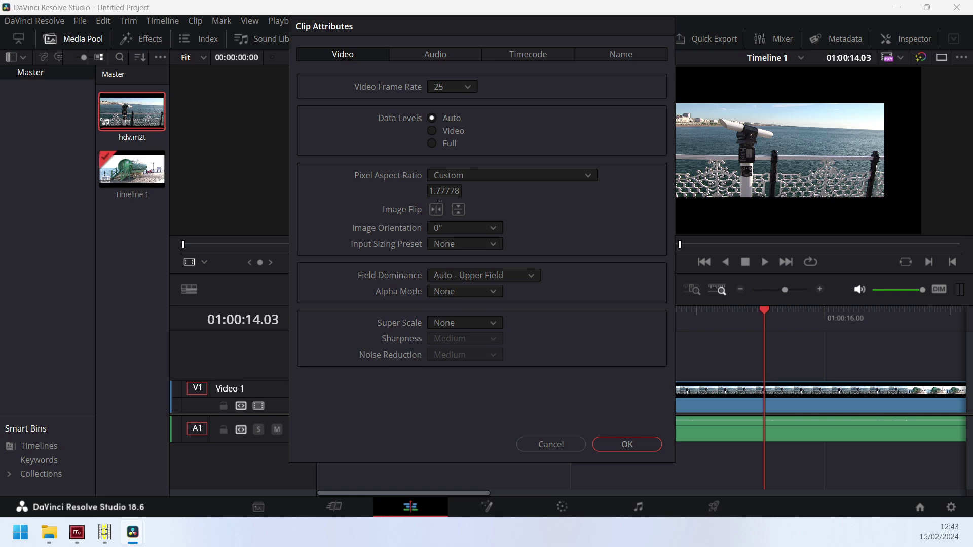
click(570, 175)
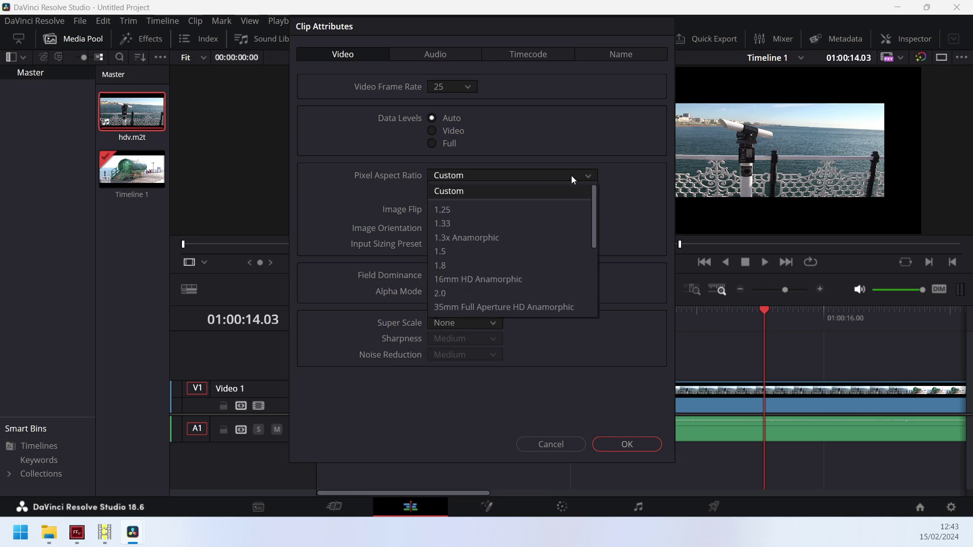
click(482, 222)
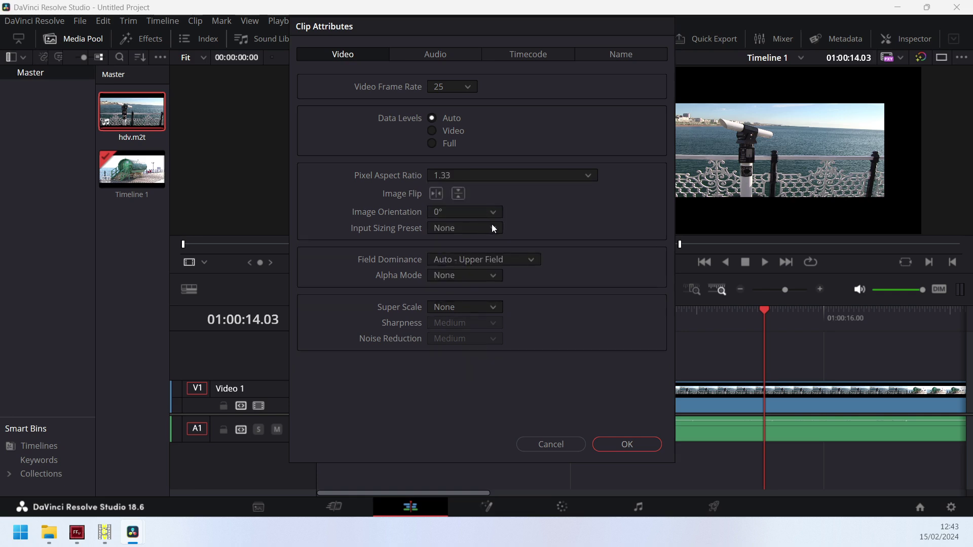
click(638, 447)
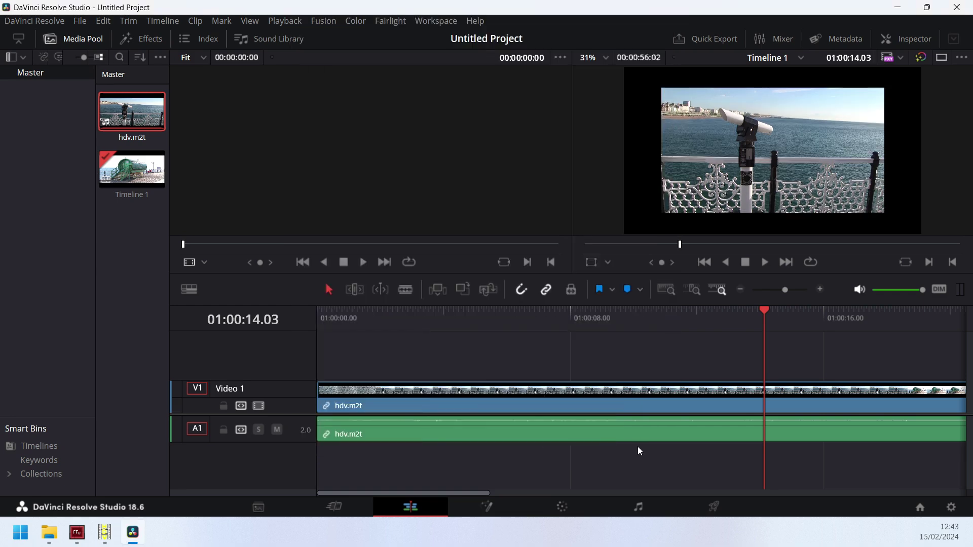
drag(632, 317, 559, 312)
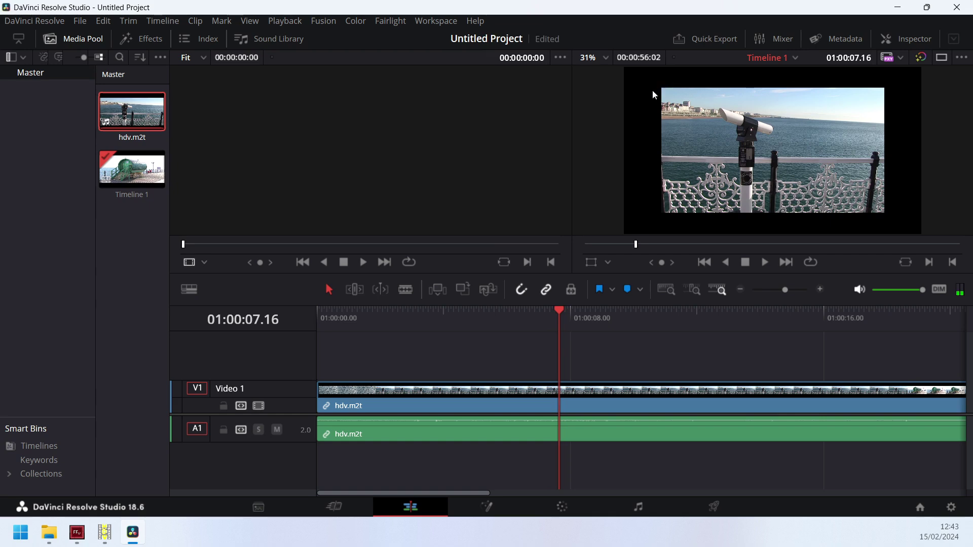
click(564, 311)
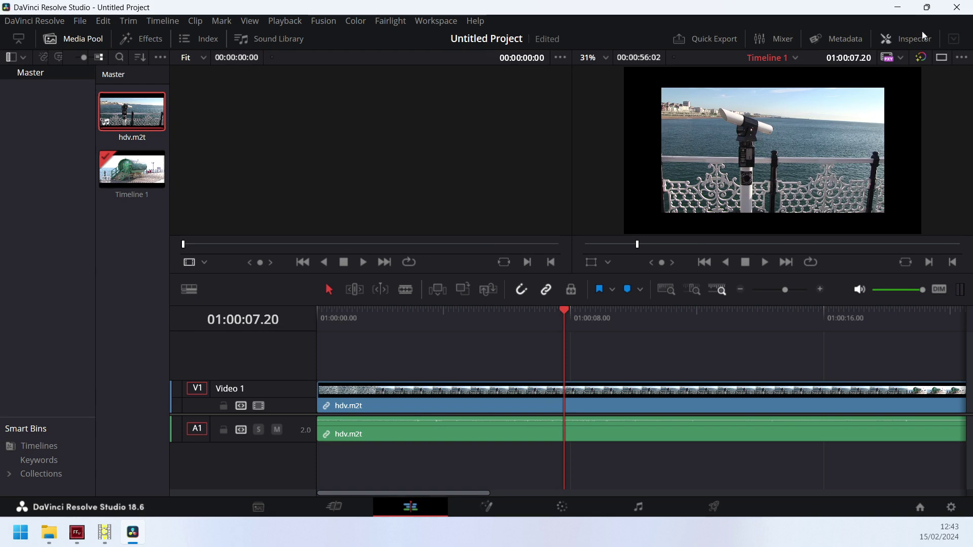
Step: Set the timeline clip's Retime and Scaling option for Scaling to Fill and fit the whole clip in the timeline
click(910, 43)
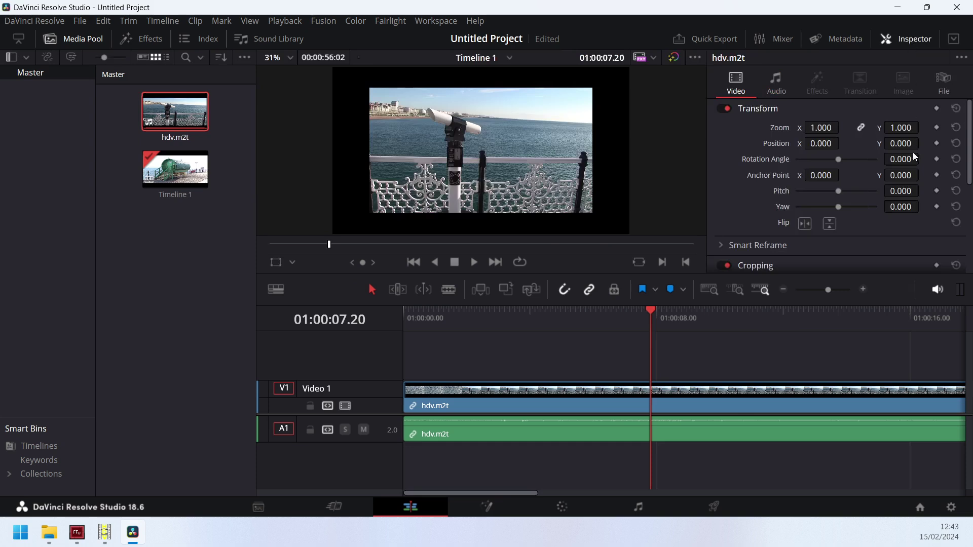
scroll(939, 182, down, 3)
scroll(939, 181, down, 2)
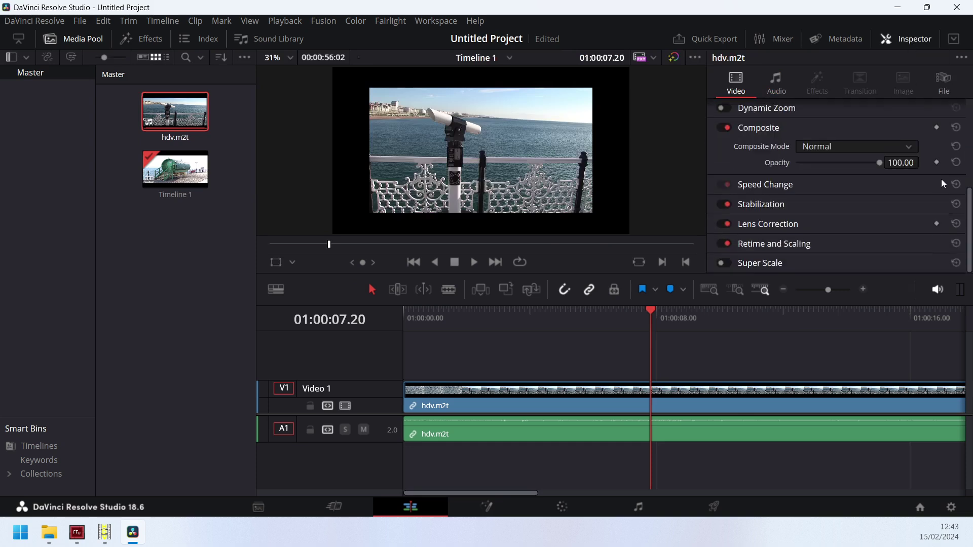
click(824, 240)
scroll(835, 235, down, 2)
click(808, 211)
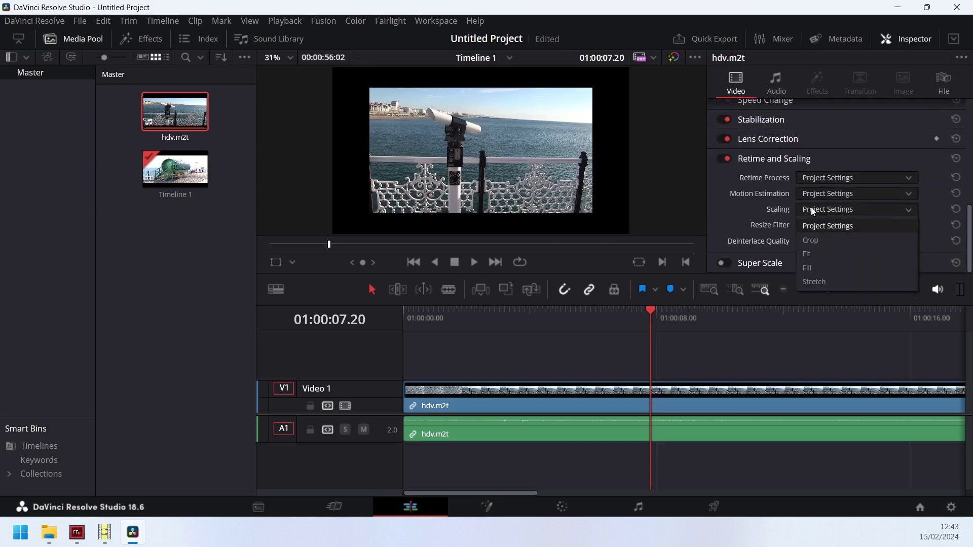
click(821, 269)
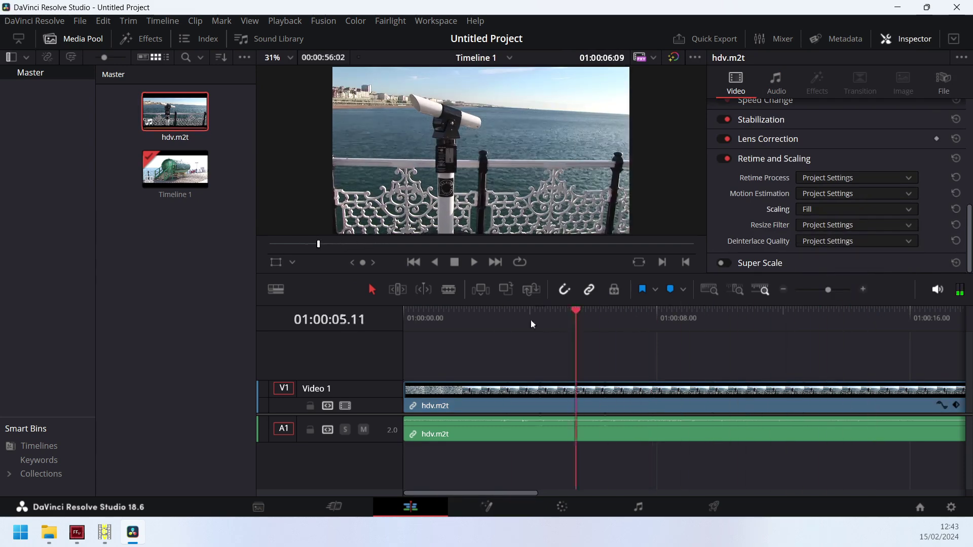
drag(532, 324, 609, 335)
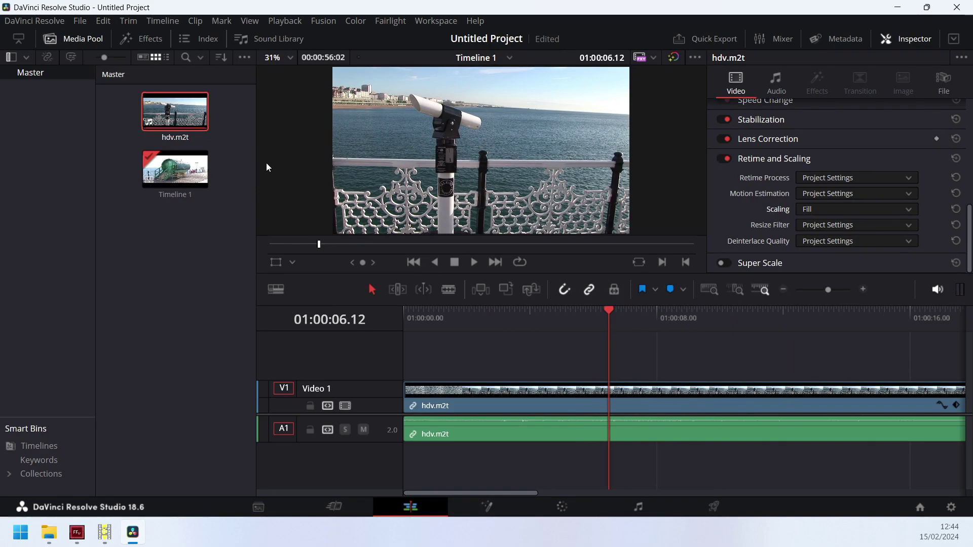
drag(593, 330, 742, 315)
key(shift+z)
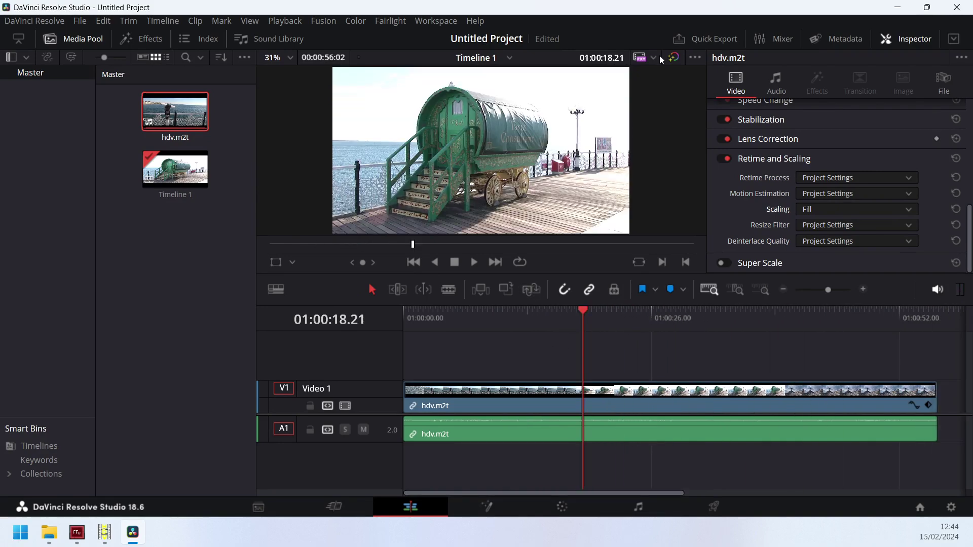
Step: Open Media Management for the hdv.m2t clip, choose to transcode all media, and review the video format options
click(217, 255)
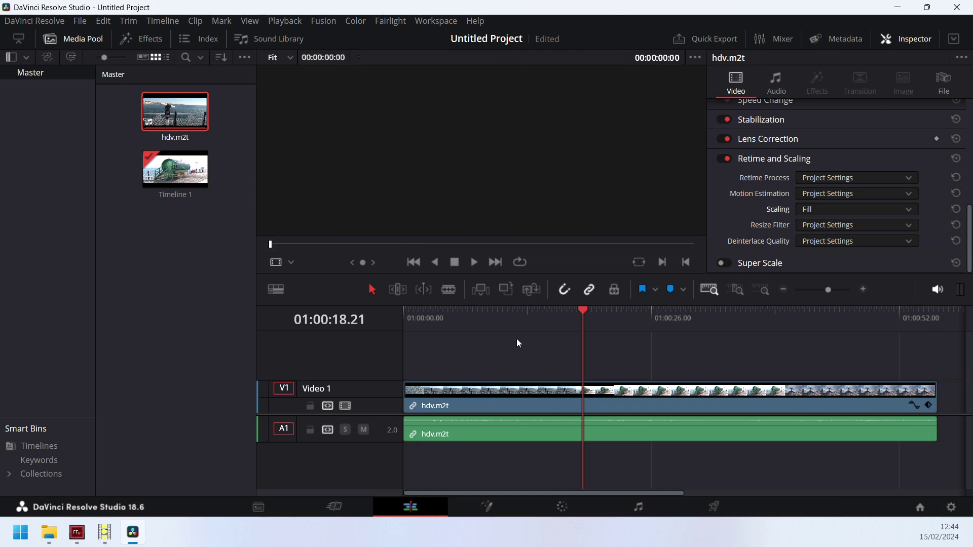
click(559, 329)
right_click(177, 111)
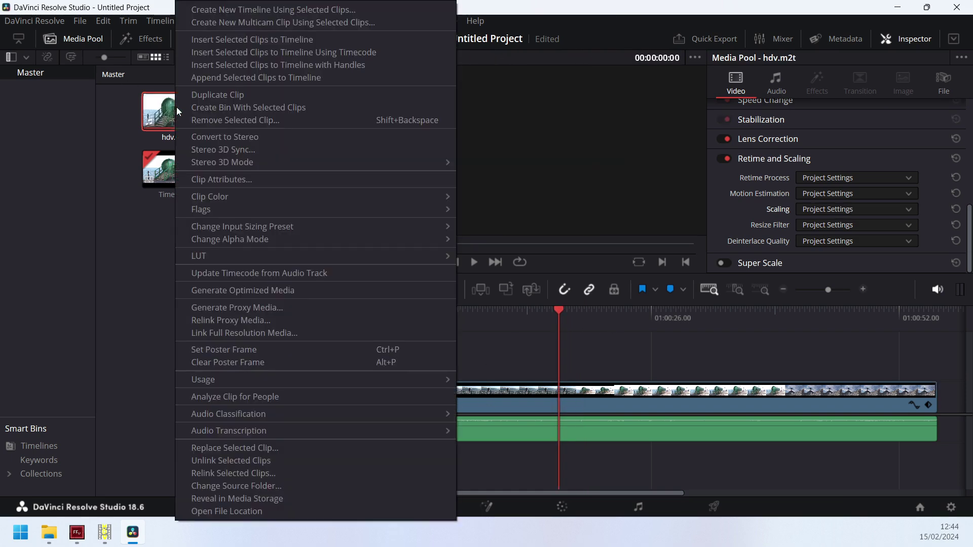
click(80, 21)
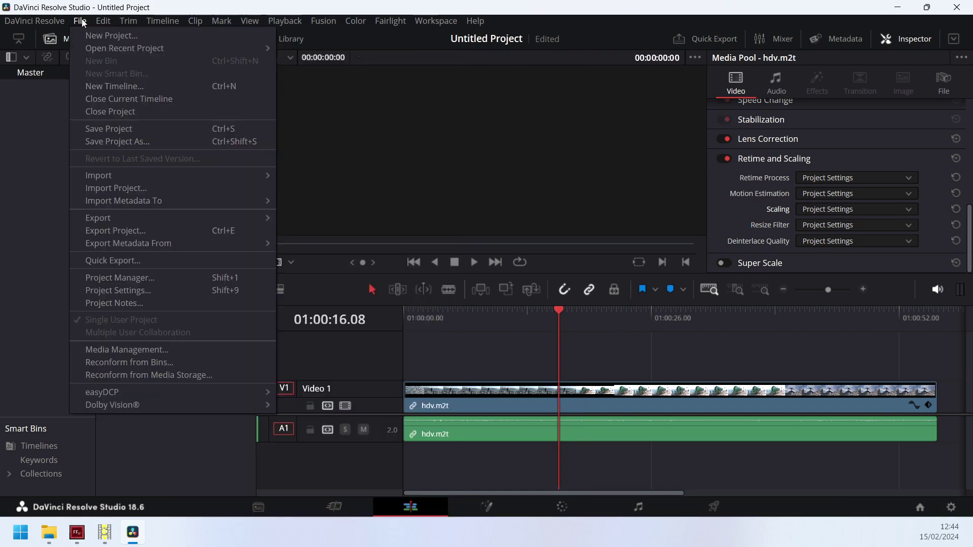
click(138, 348)
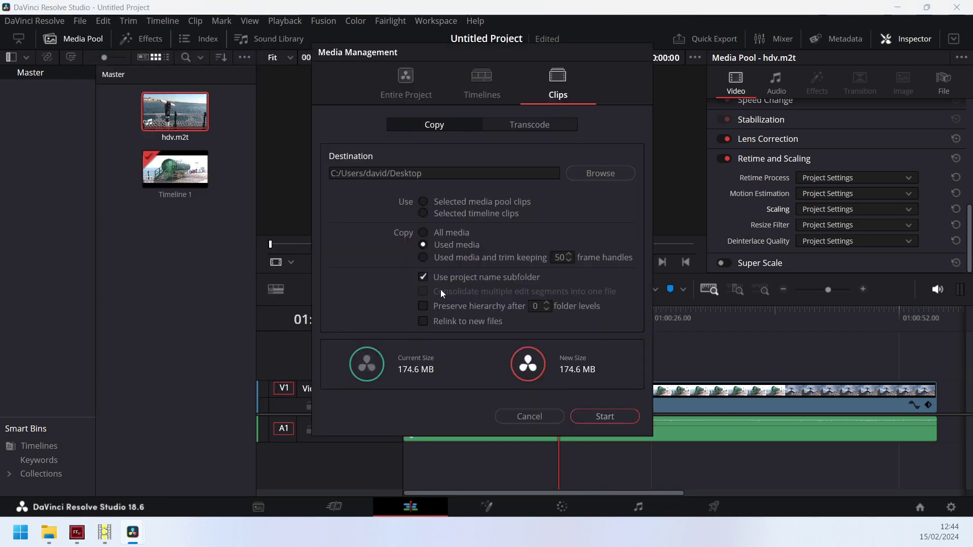
click(532, 126)
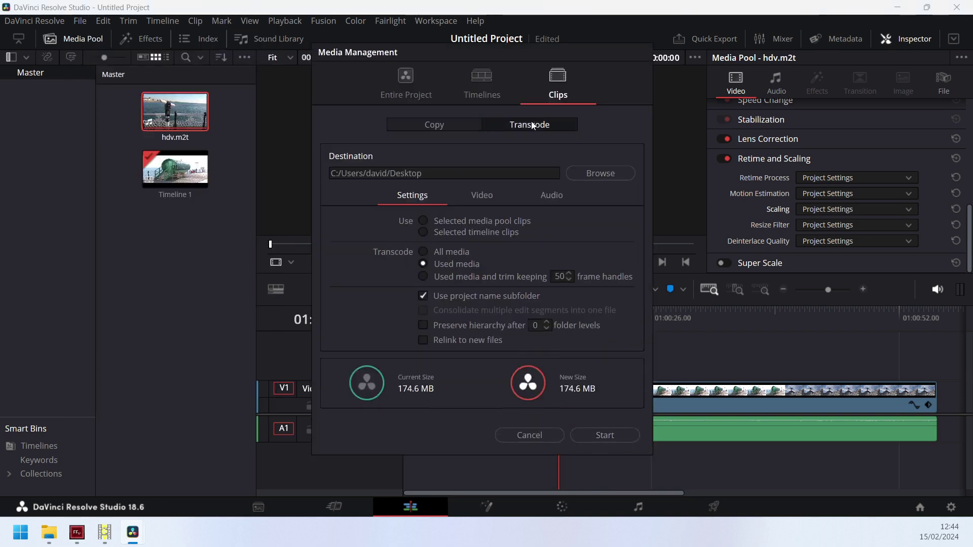
click(423, 251)
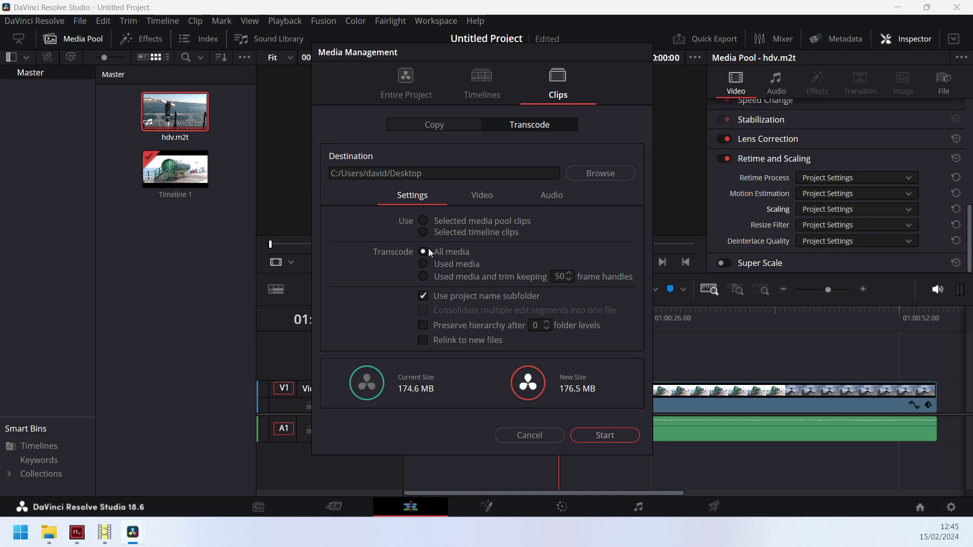
click(484, 199)
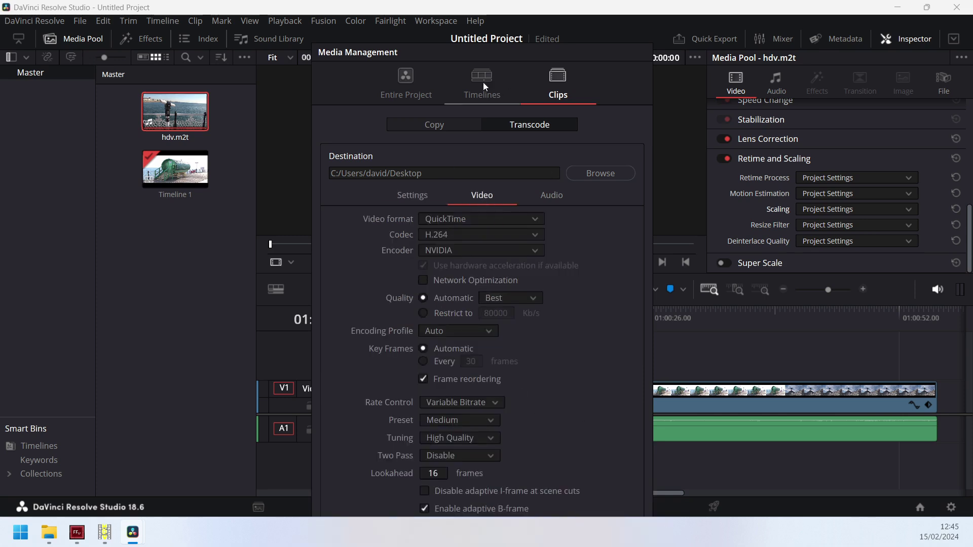
drag(427, 45, 367, 14)
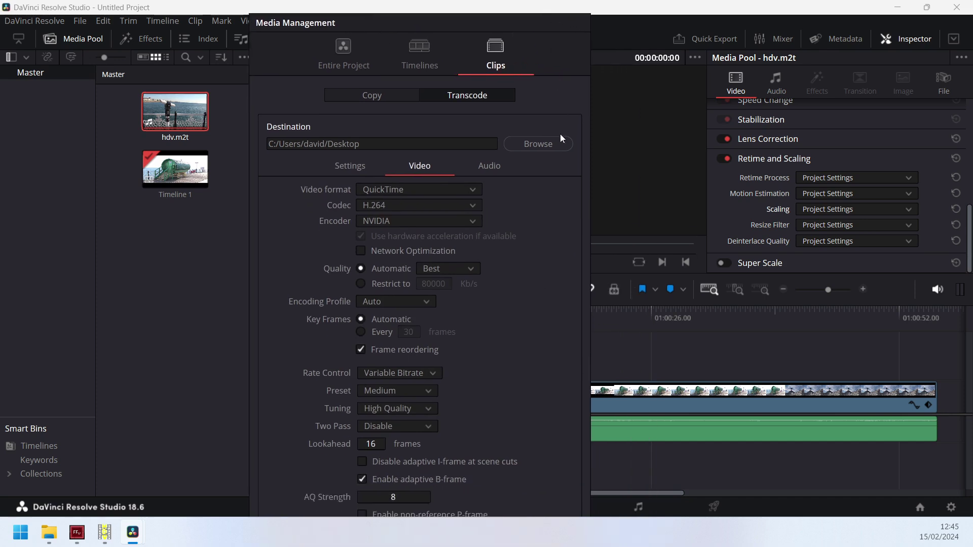
drag(481, 22, 790, 67)
Step: Switch to HDV Split and move its capture window farther from the tape preview
mouse_move(105, 532)
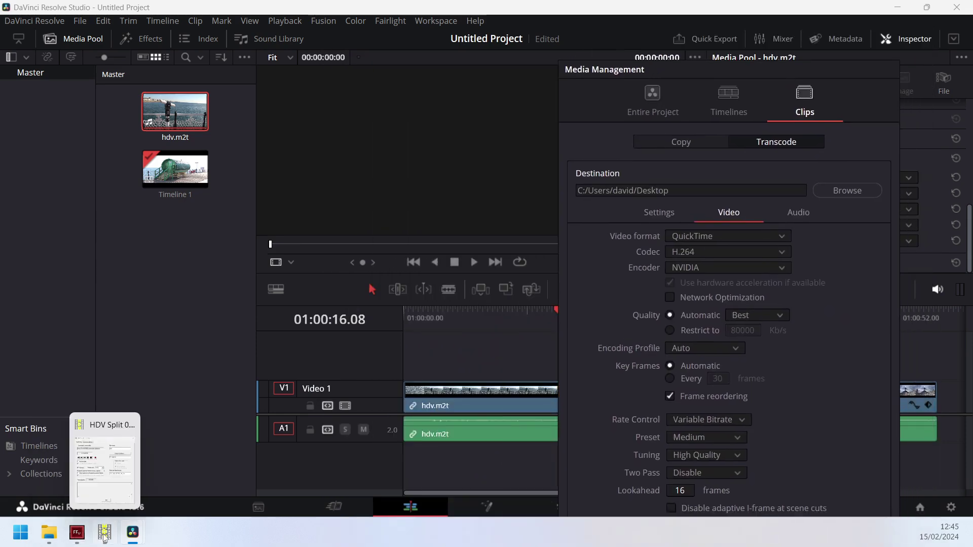
click(122, 466)
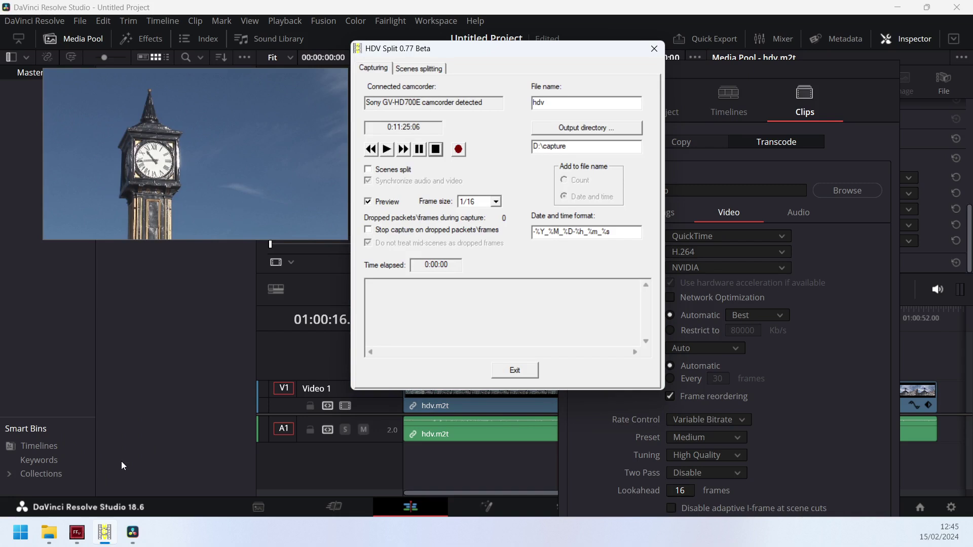
drag(417, 49, 436, 73)
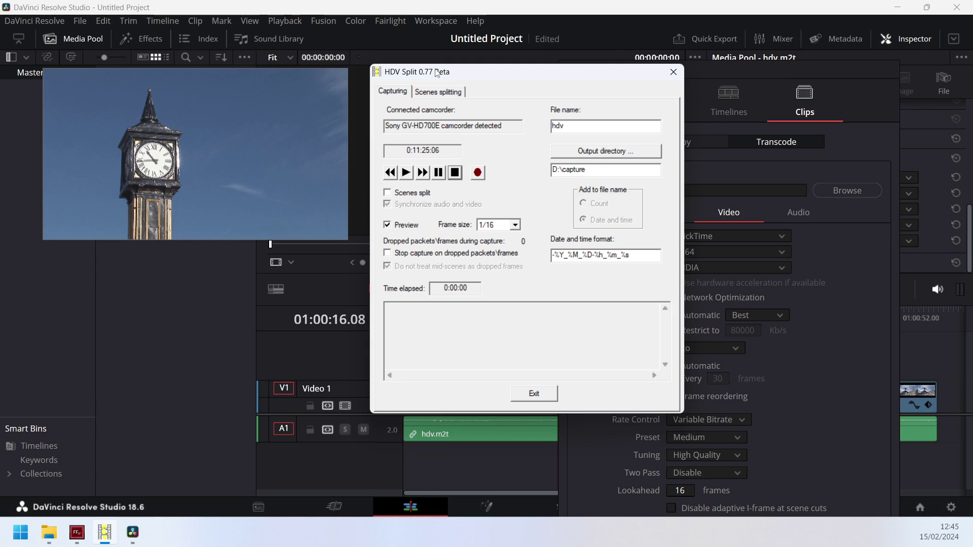
drag(437, 73, 438, 74)
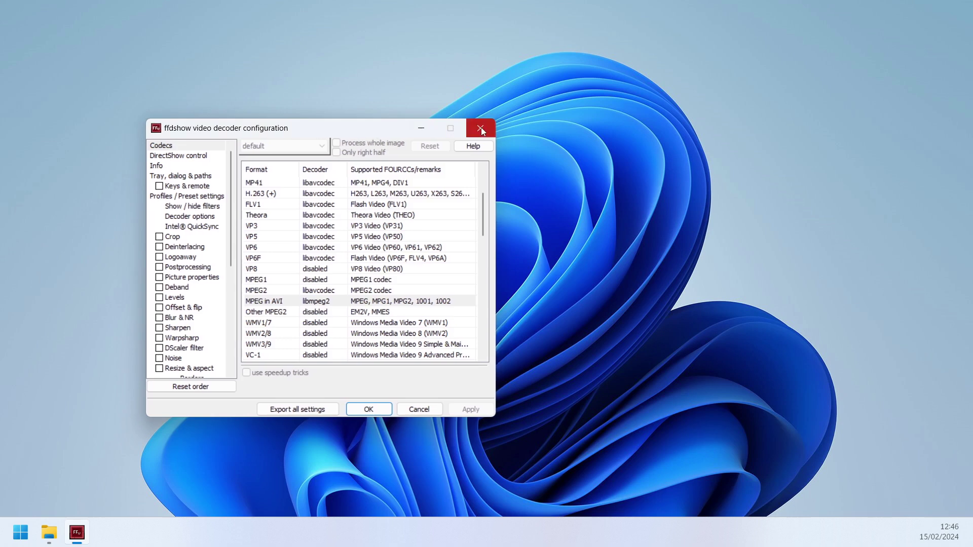
Step: Close the ffdshow video decoder configuration, then open Windows Device Manager and position its window centrally
click(483, 126)
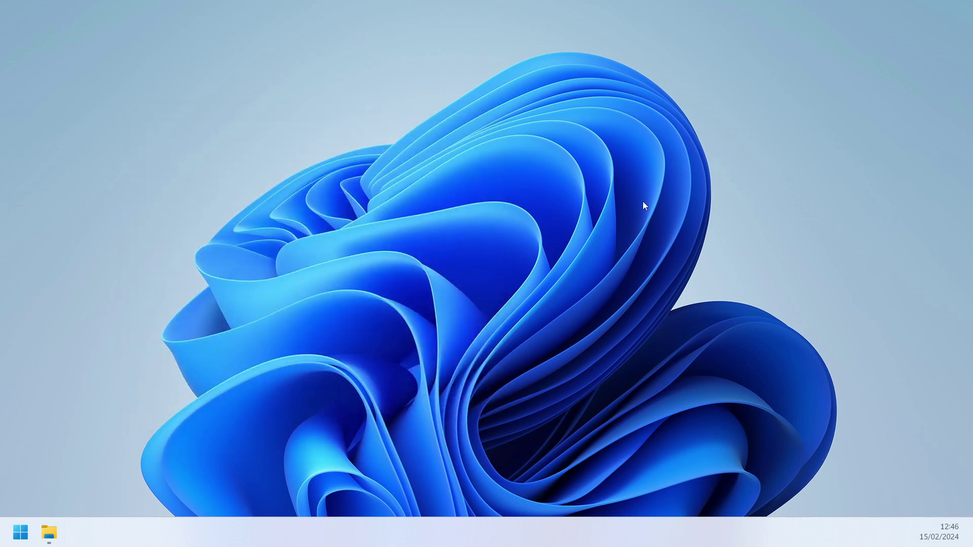
right_click(20, 536)
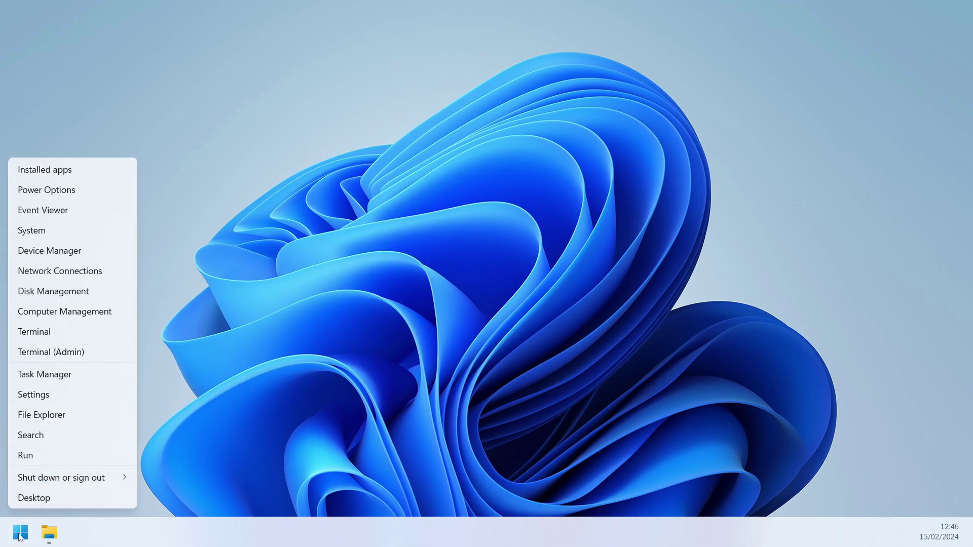
click(65, 256)
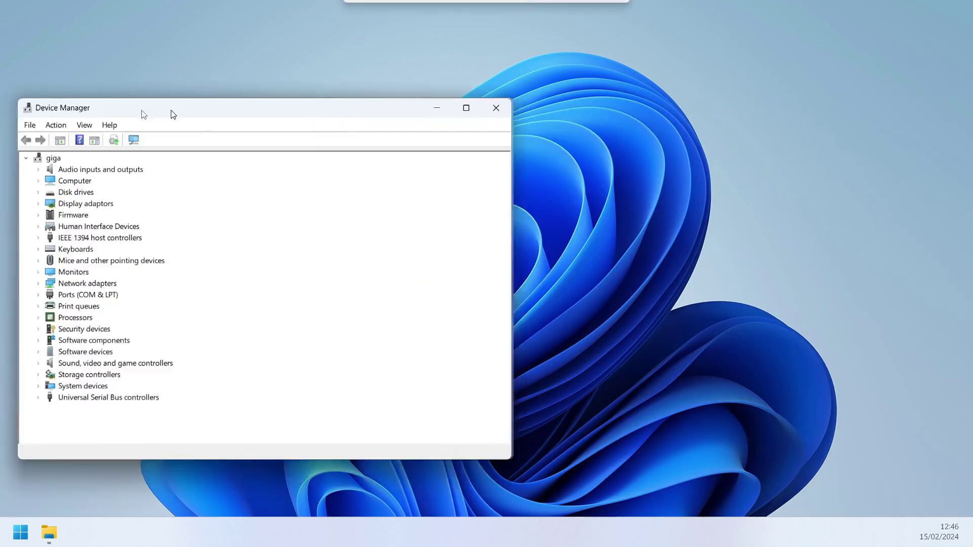
drag(170, 113, 350, 74)
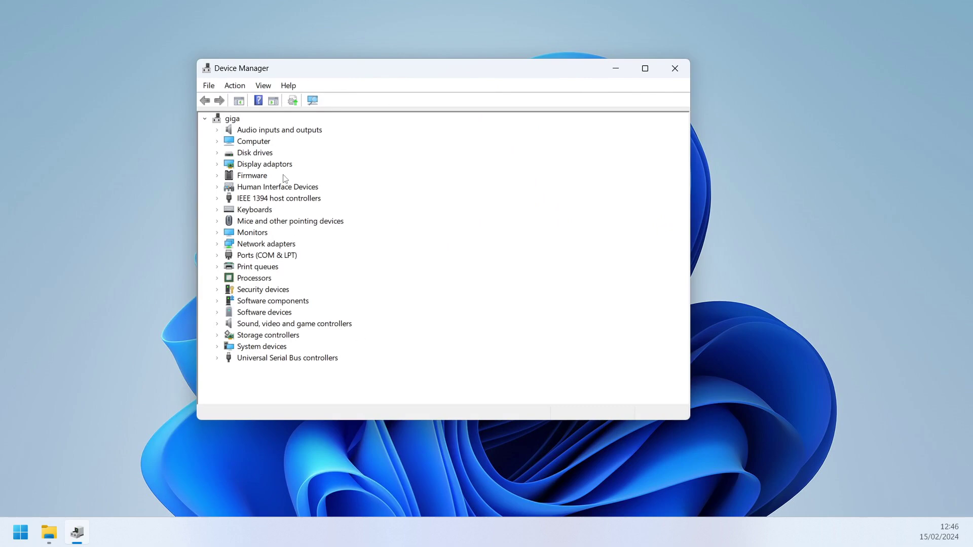
Step: Examine the Texas Instruments 1394 OHCI Compliant Host Controller and the Sony GV-HD700E AV/C Tape Recorder/Player entries in Device Manager
right_click(20, 530)
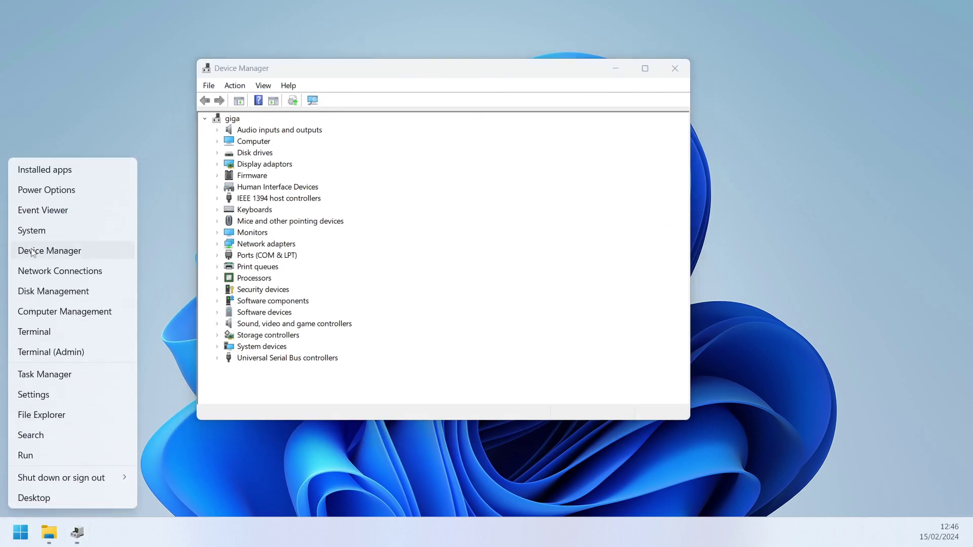
click(488, 271)
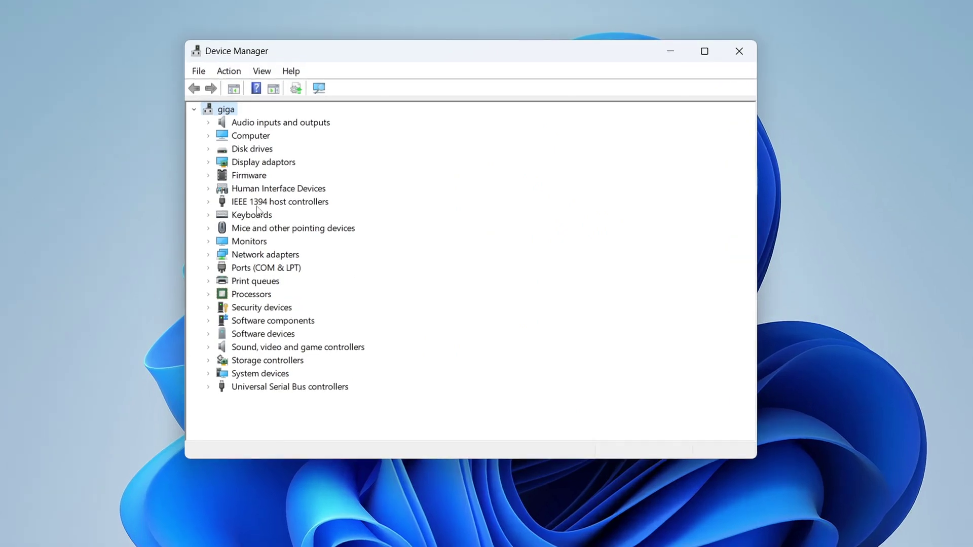
double_click(261, 202)
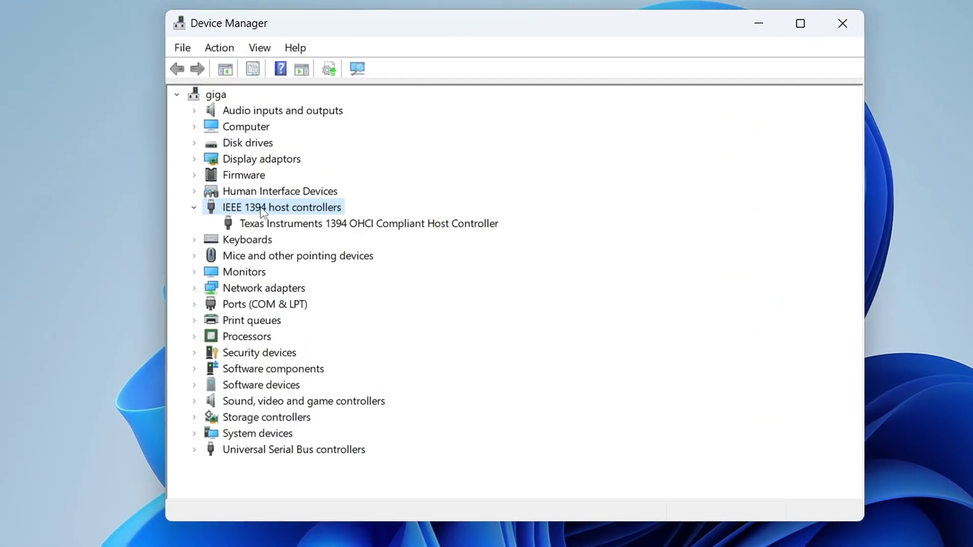
click(348, 228)
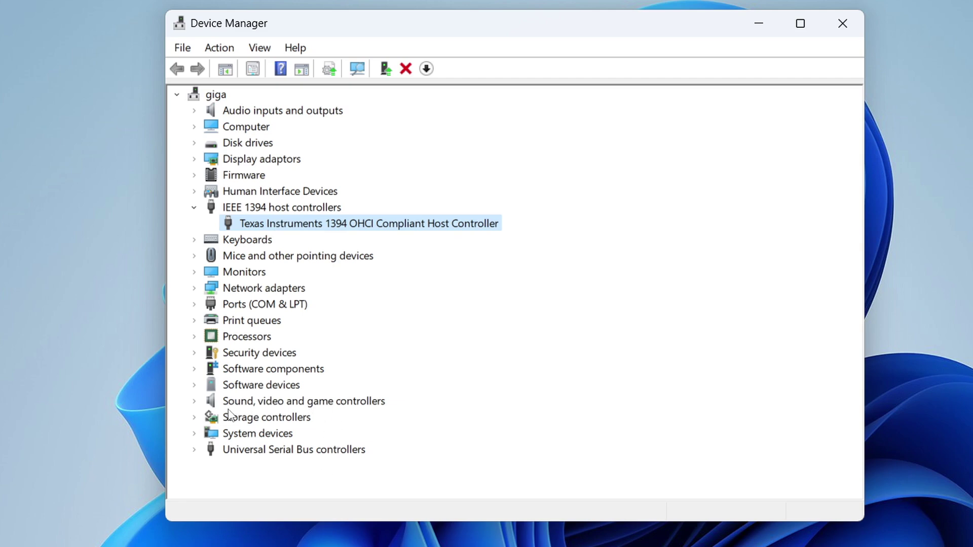
click(197, 403)
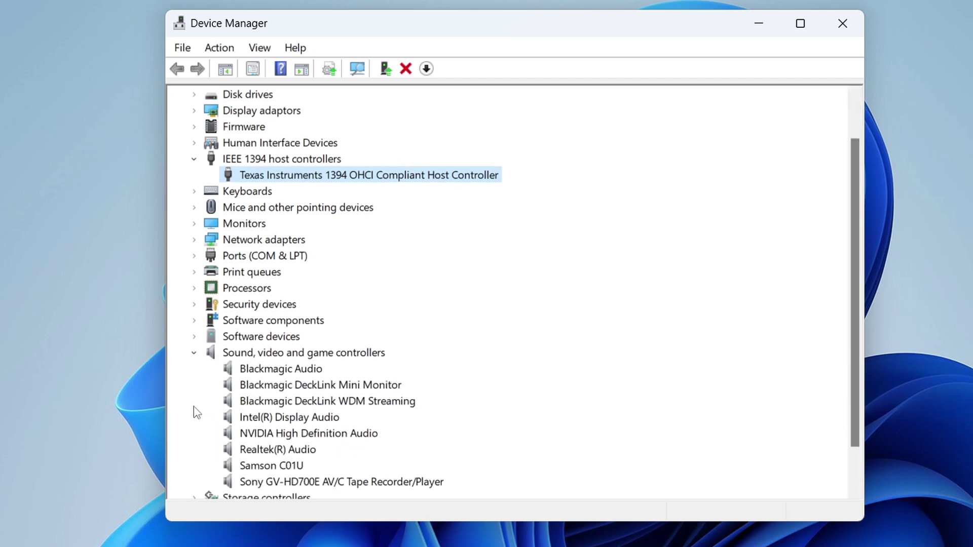
click(305, 483)
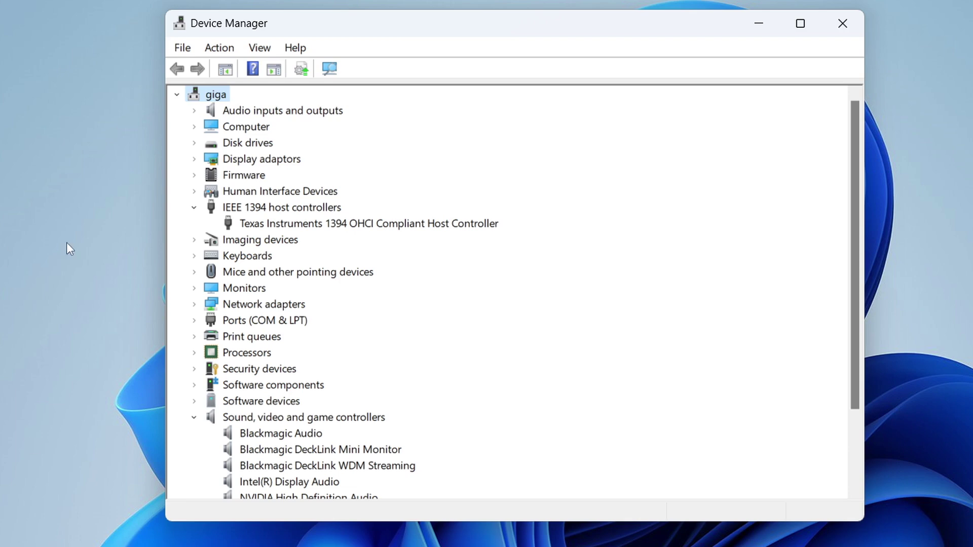
Step: Expand Imaging devices, select the Sony DV Tape Recorder/Player, and close the HDV Split window
click(194, 240)
click(307, 257)
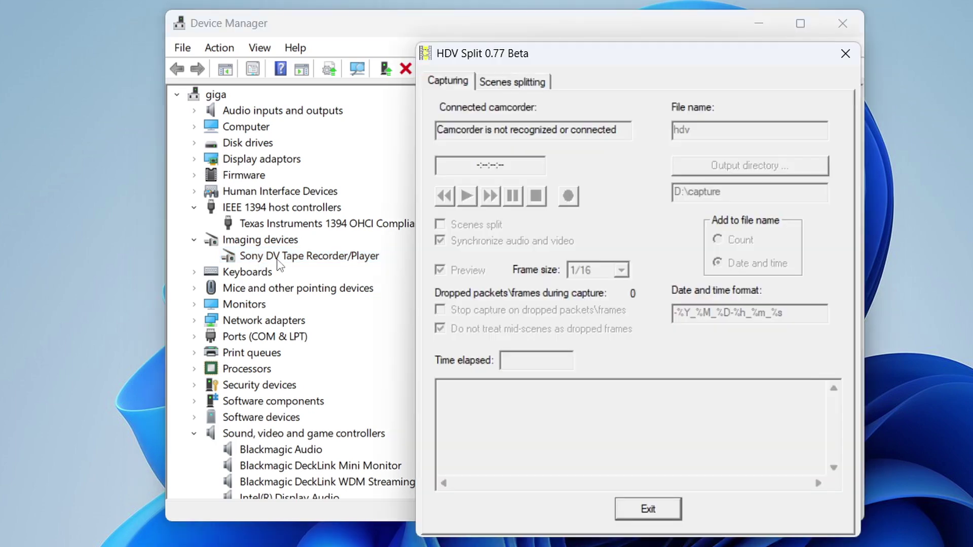
click(277, 261)
drag(469, 27, 272, 36)
click(845, 53)
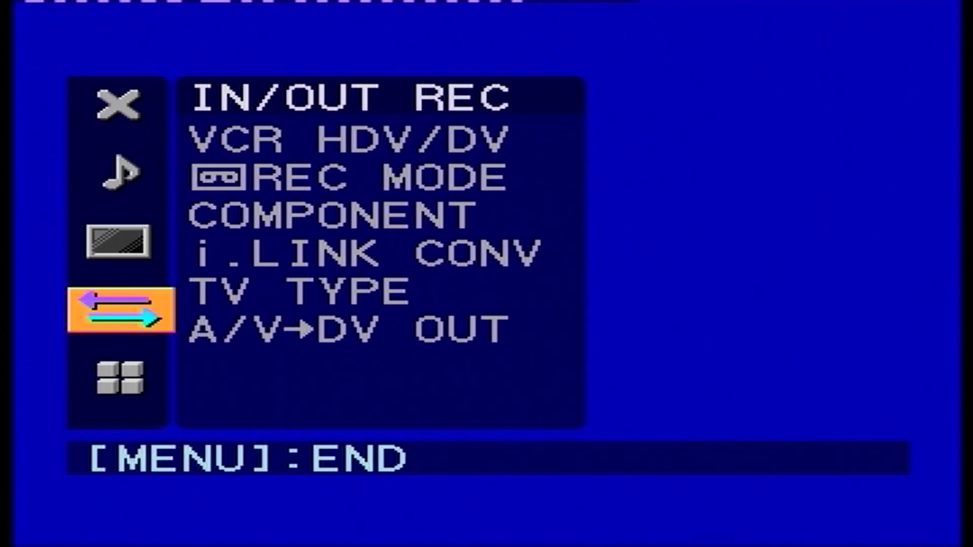
Step: In the tape deck's IN/OUT REC settings, set VCR HDV/DV to HDV
key(Return)
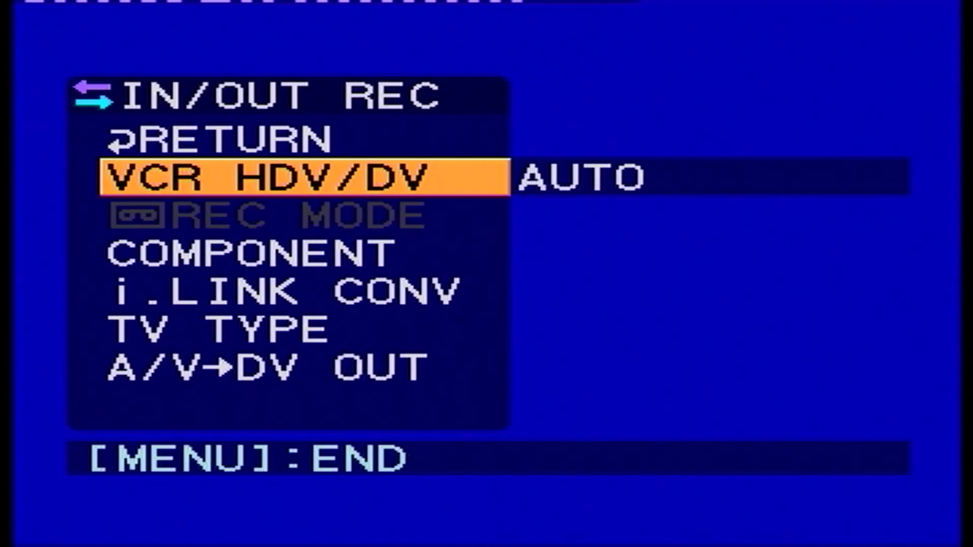
key(Return)
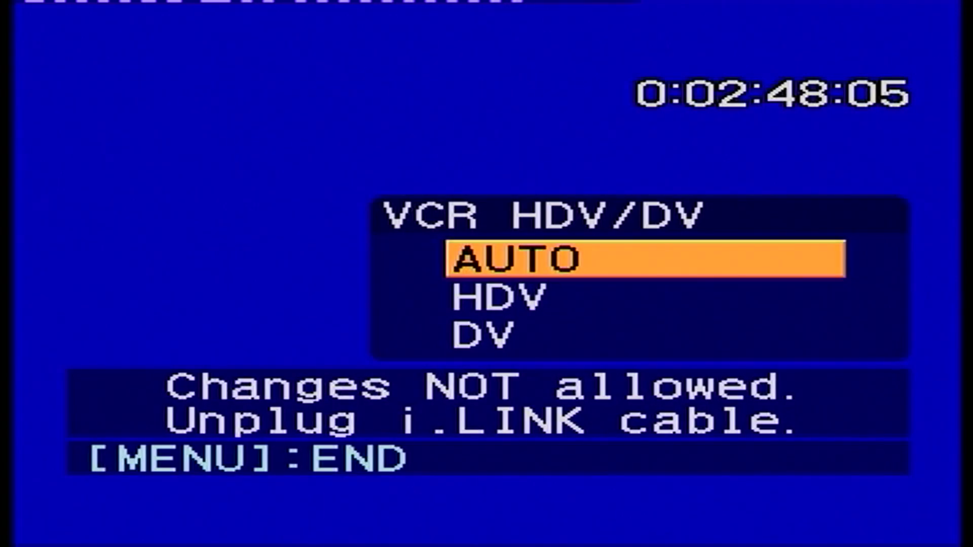
key(Down)
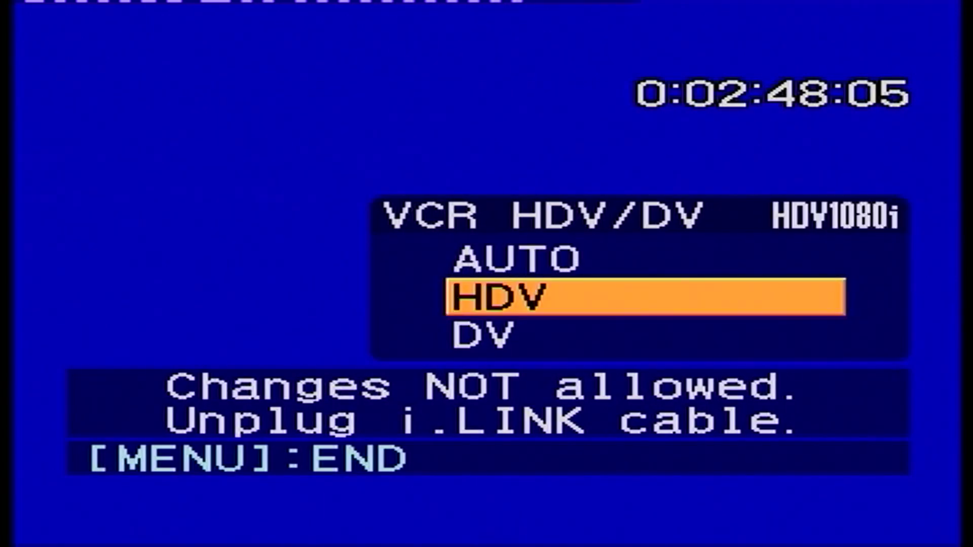
key(Down)
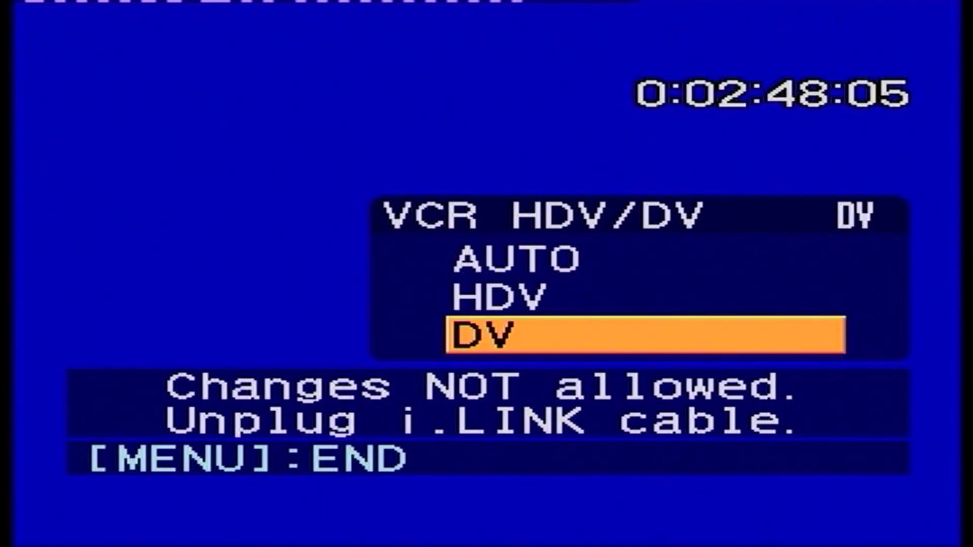
key(Up)
key(Return)
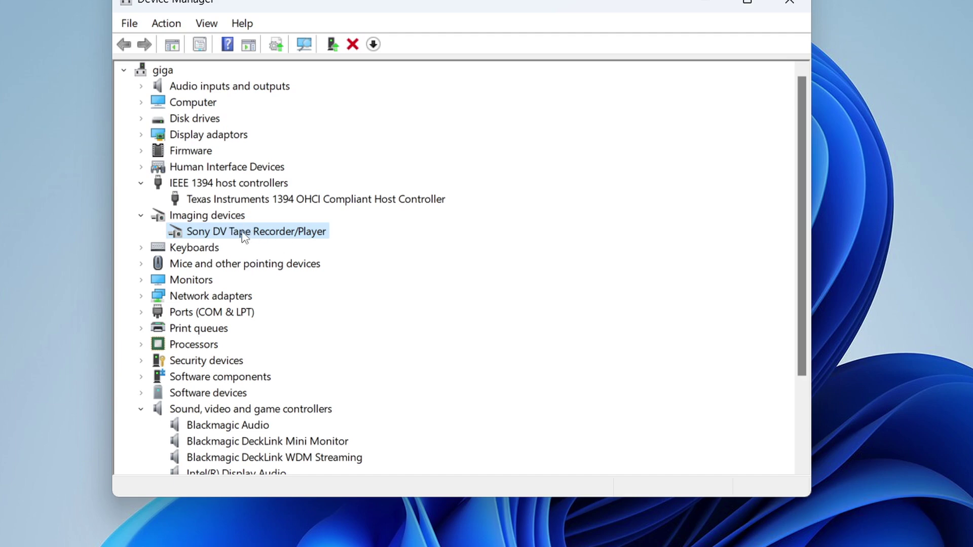
Step: Back in Device Manager, check the Sound, video and game controllers list and select the Sony DV Tape Recorder/Player under Imaging devices
scroll(245, 234, down, 1)
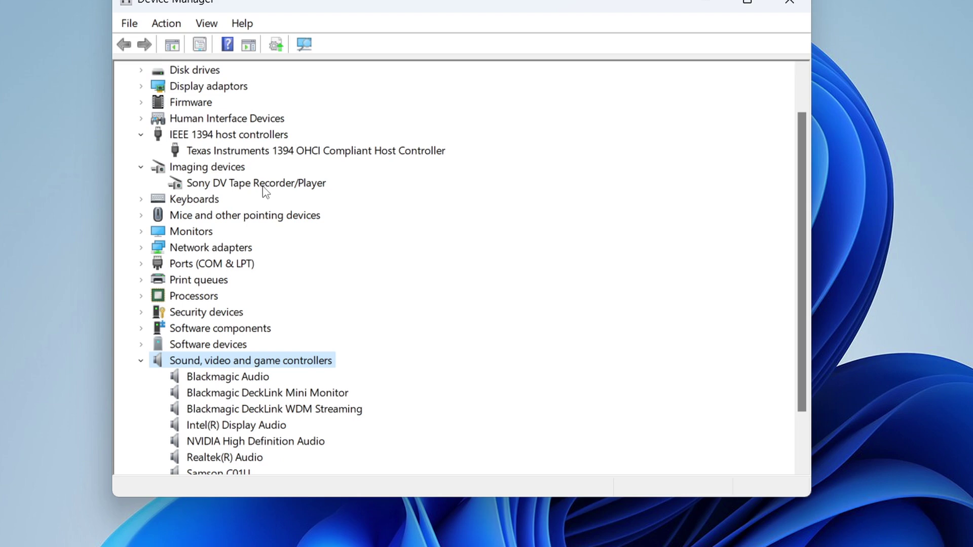
scroll(356, 256, down, 1)
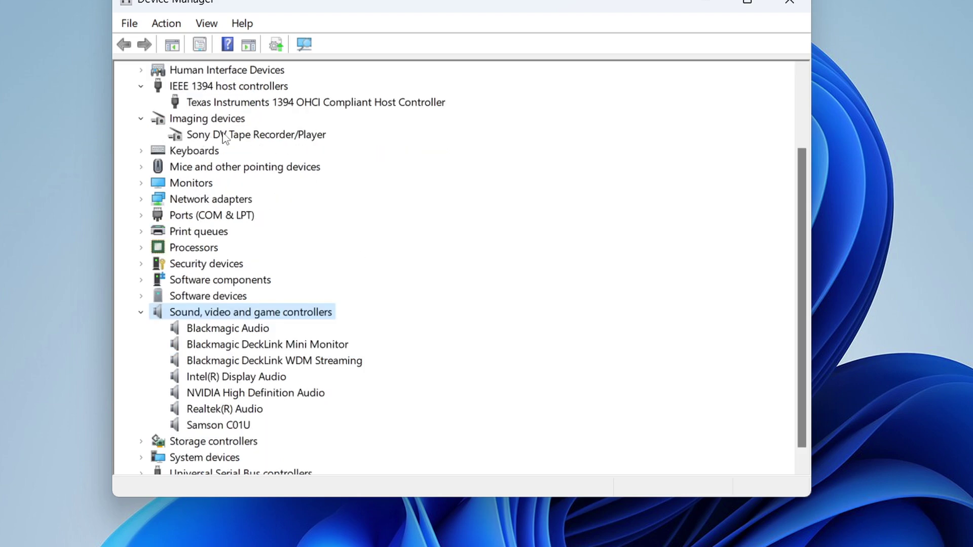
click(252, 136)
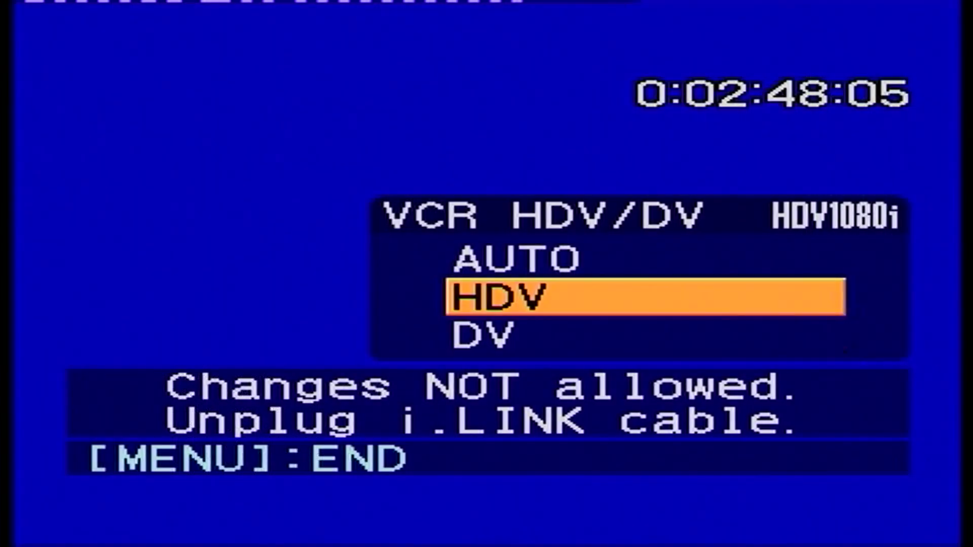
Step: Set the tape deck's VCR HDV/DV option to DV
key(Down)
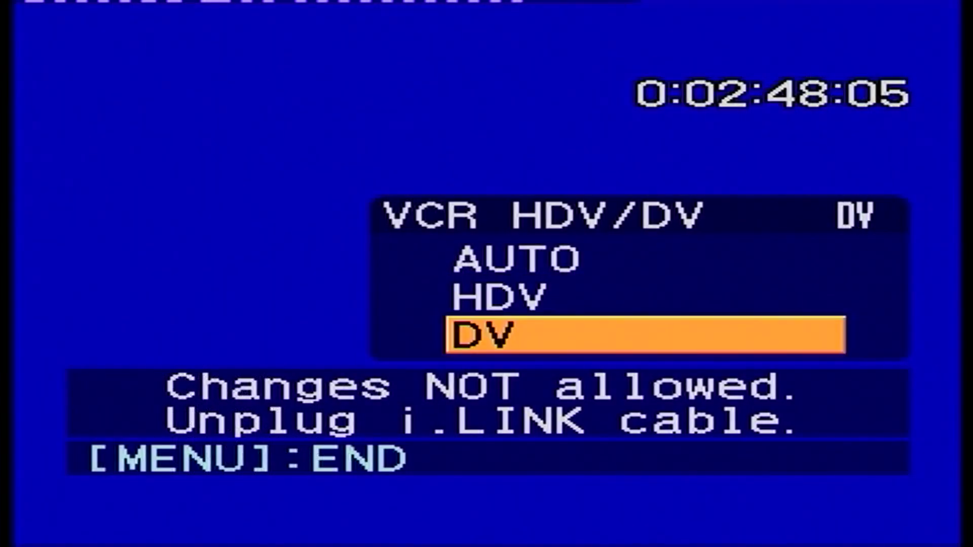
key(Return)
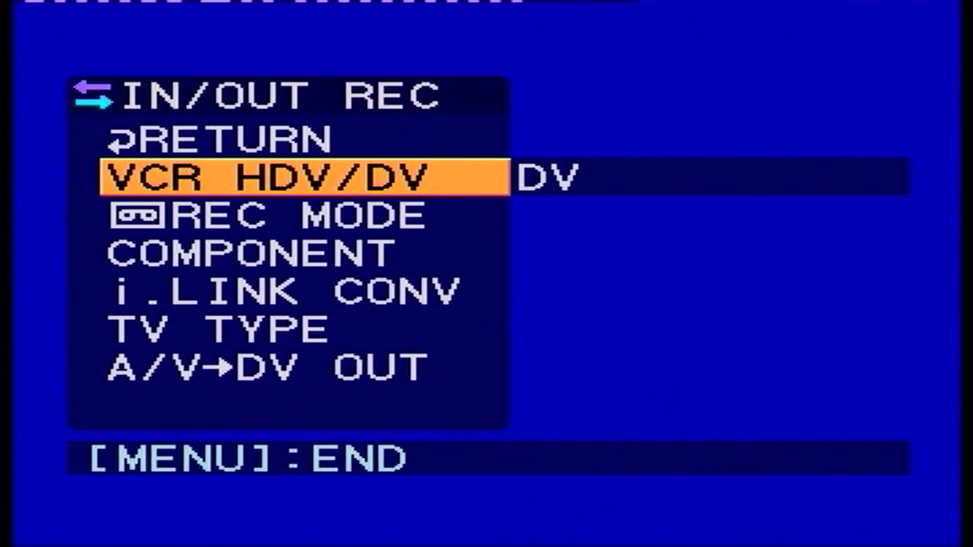